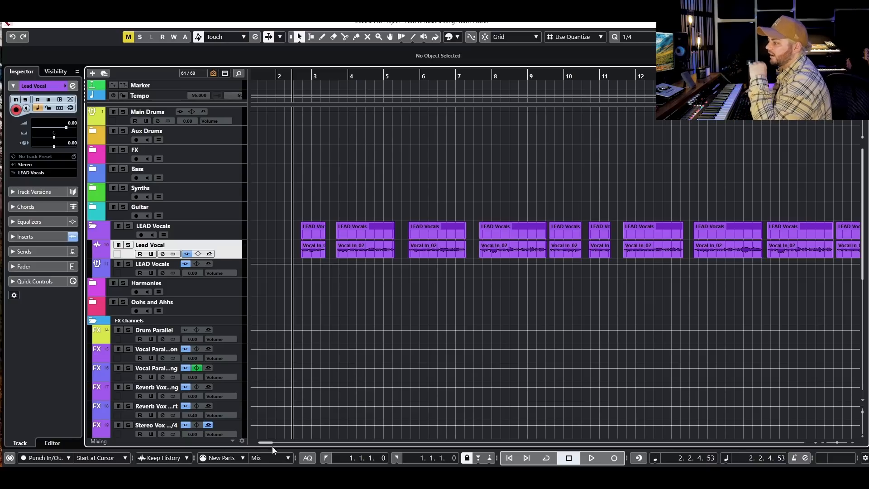
- Switch to the Google Docs lyrics document "Vocal Idea 01-18-22", read both verses, and return to the Cubase project
key(alt+Tab)
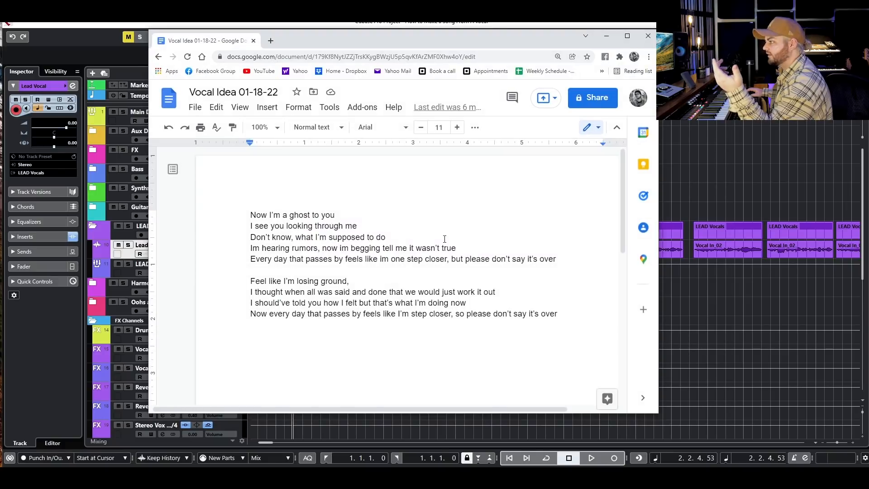
scroll(432, 243, down, 2)
scroll(425, 272, up, 2)
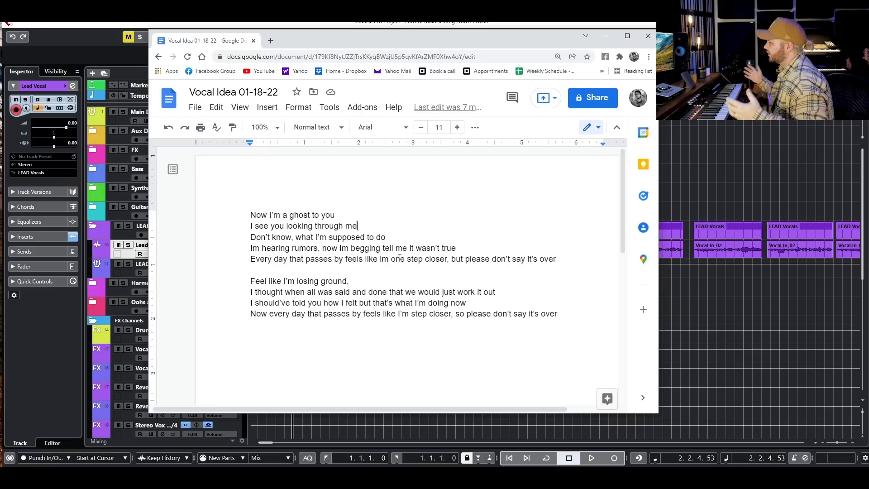
click(606, 36)
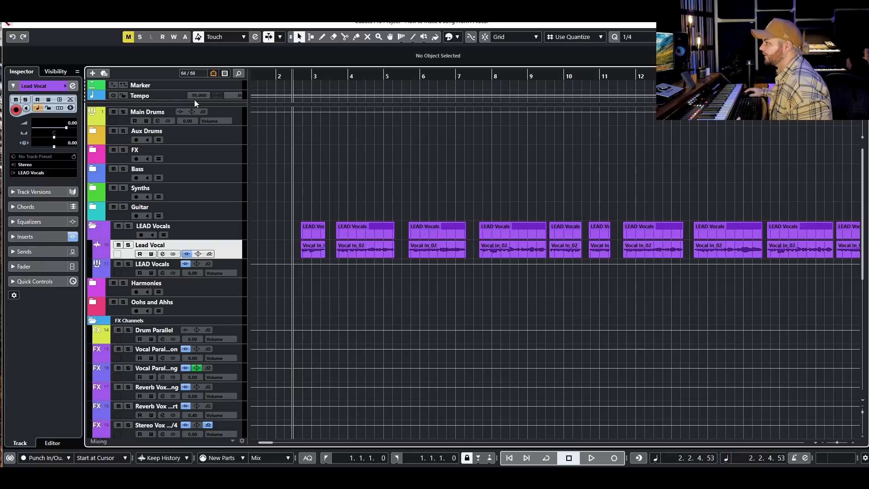
- Set the project tempo to 100 and listen to the metronome with the Lead Vocal track muted
text(100)
key(Return)
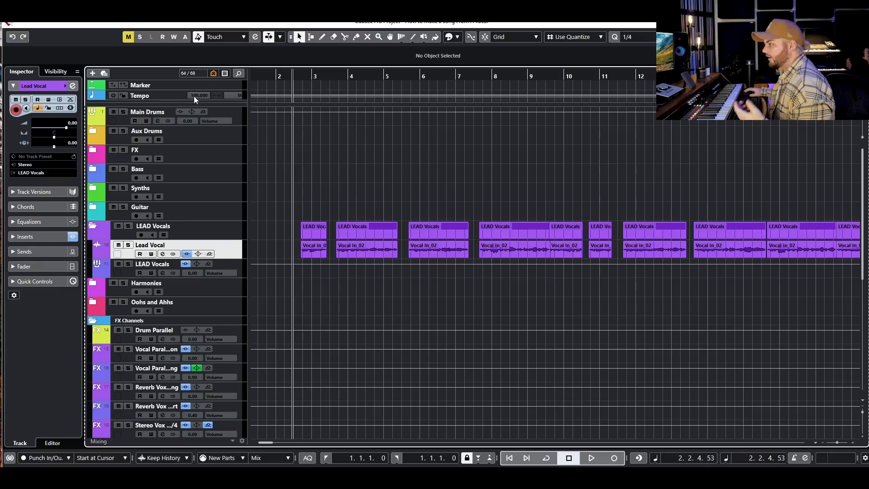
key(space)
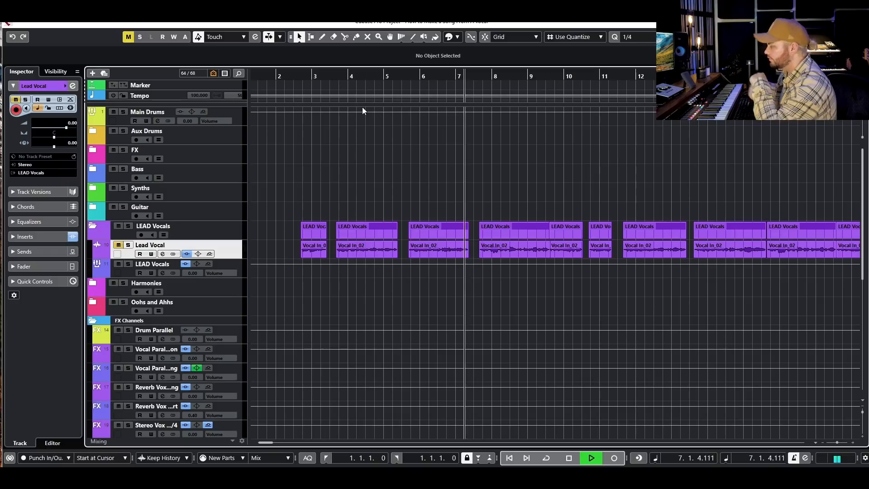
key(space)
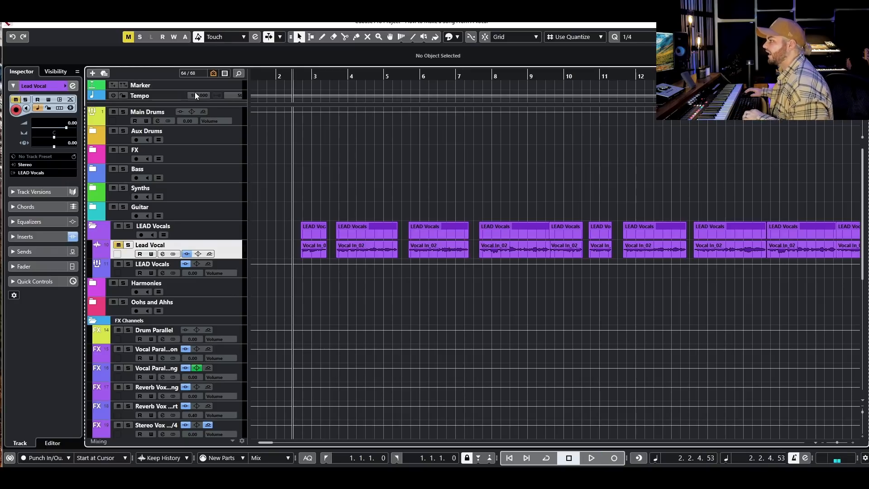
- Set the project tempo to 90 and listen to the metronome at that speed
text(90)
key(Return)
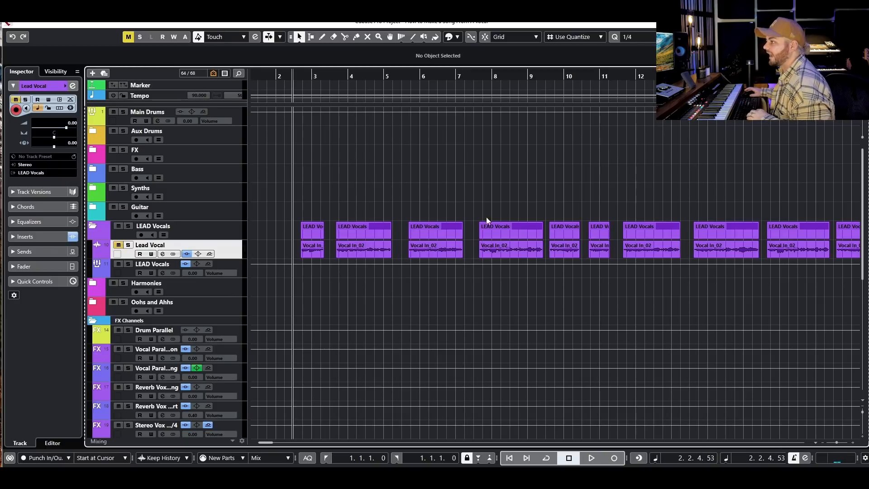
key(space)
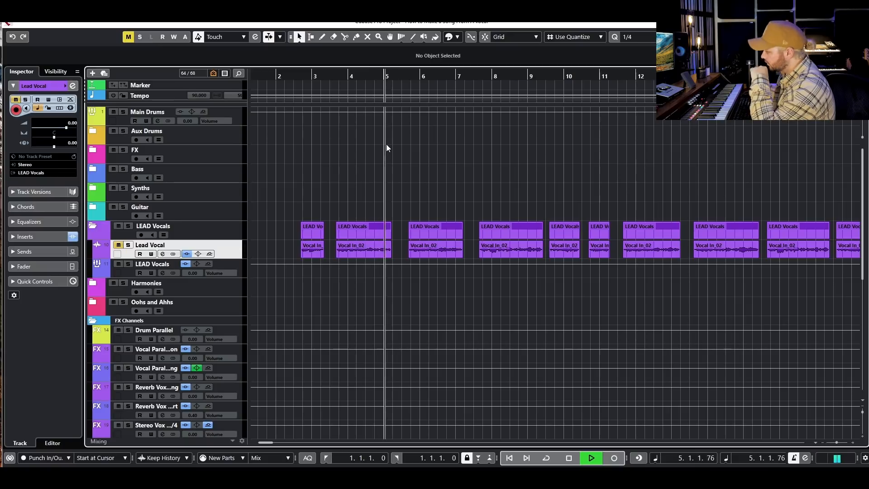
key(space)
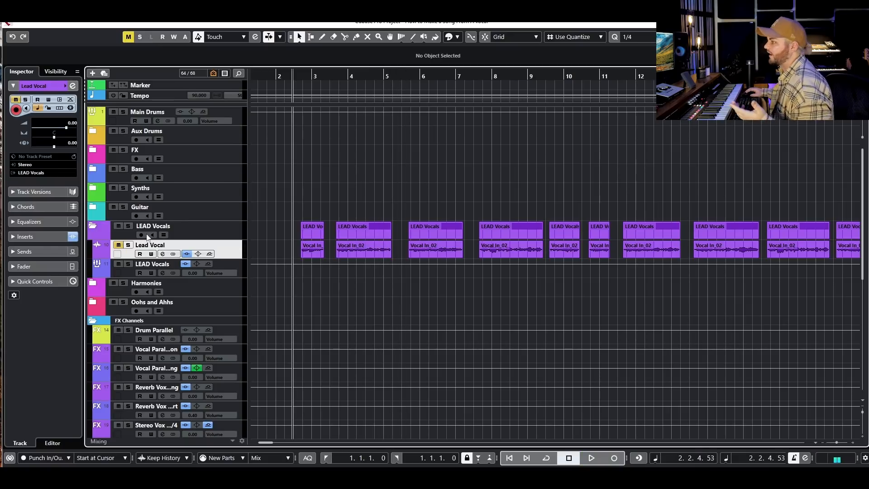
- Set the project tempo to 95 and play the project with the metronome to check it
text(95)
key(Return)
key(space)
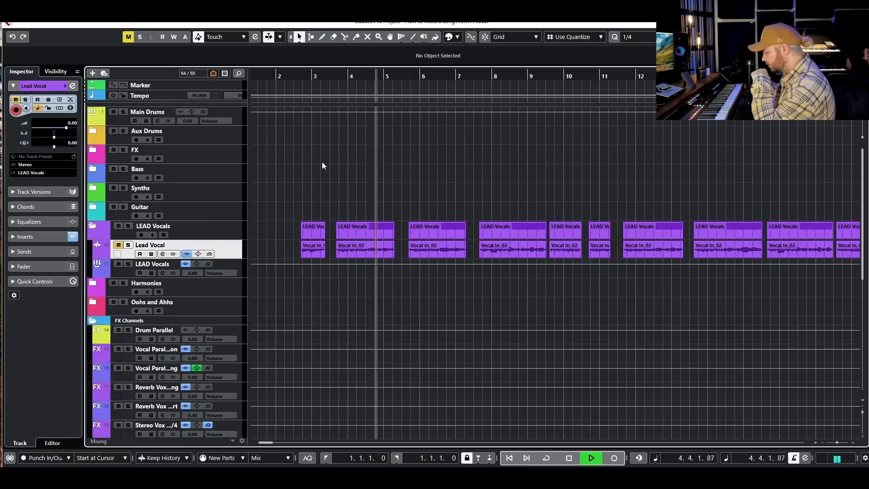
key(space)
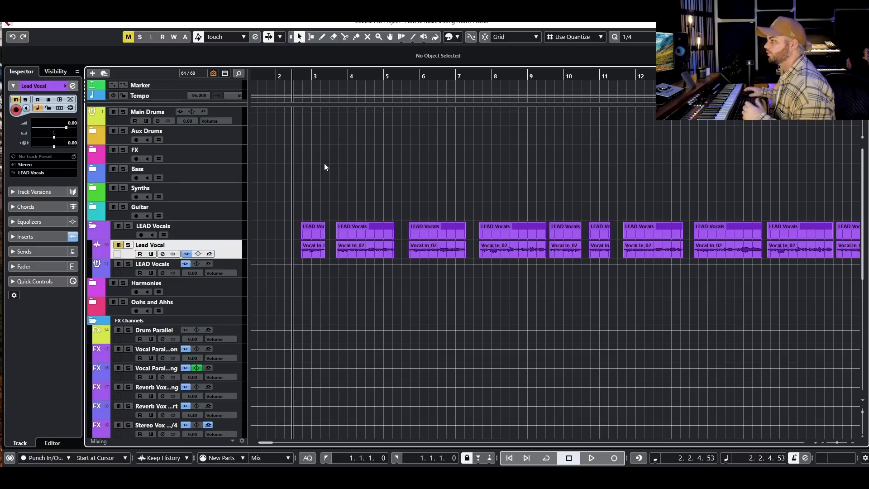
- Review the Lead Vocal track's insert chain in its channel settings and play the vocal with the inserts bypassed
click(187, 254)
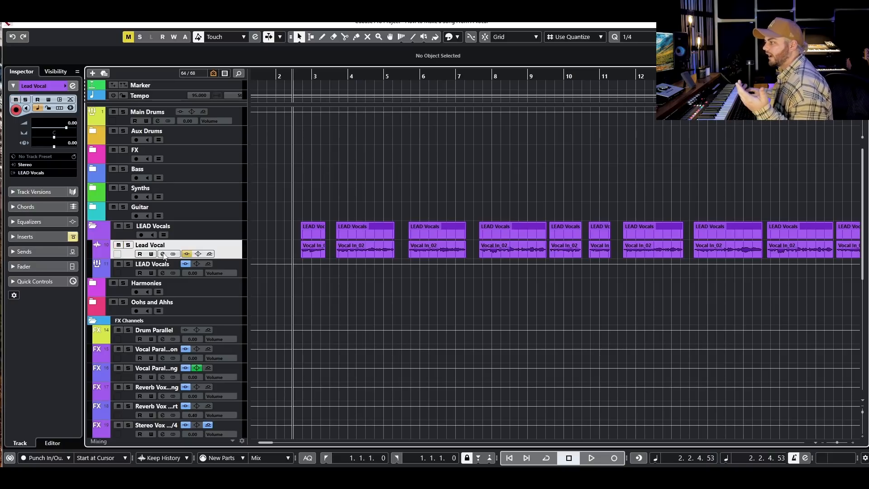
click(164, 254)
drag(346, 256, 356, 281)
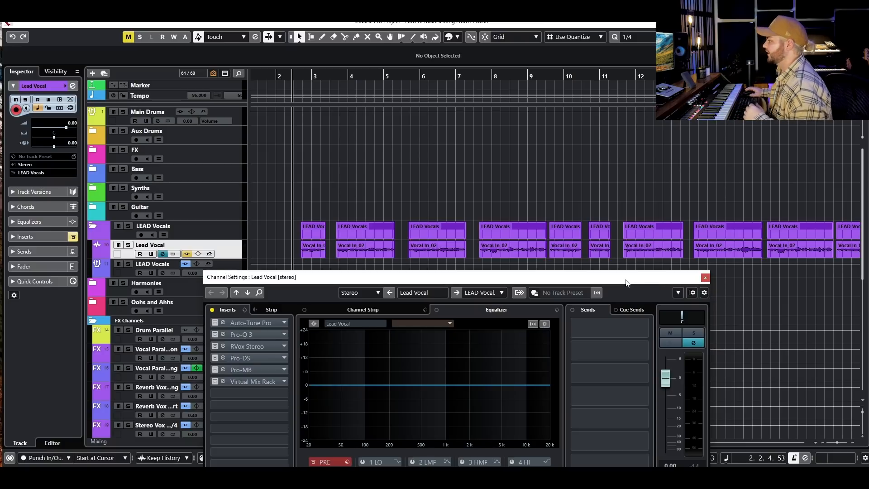
click(705, 278)
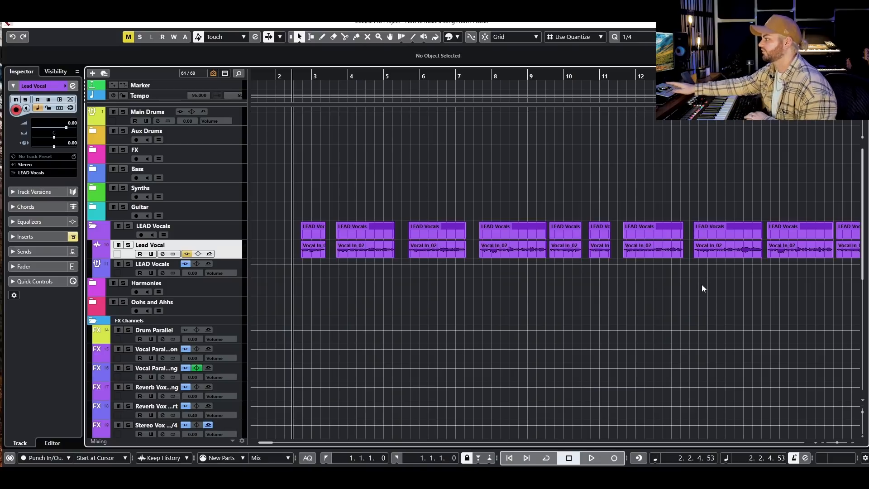
key(space)
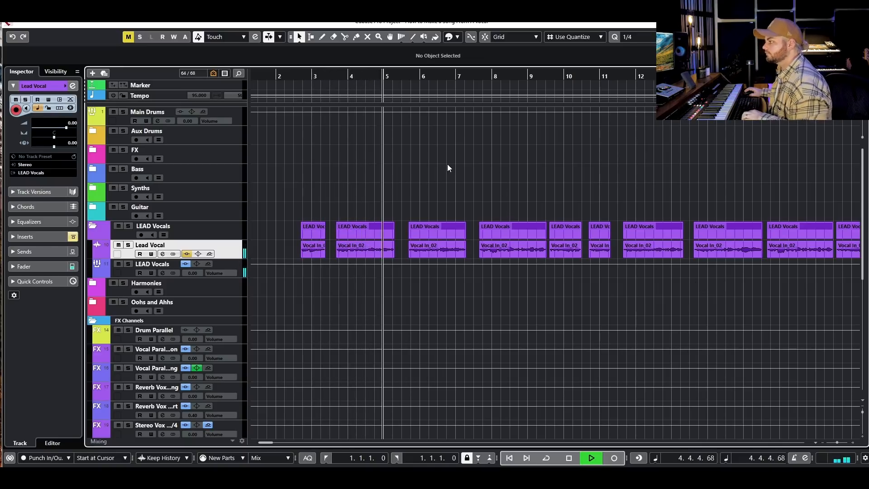
key(space)
- Open the lead vocal recording in the VariAudio editor and view the pitch segments across the whole take
double_click(417, 254)
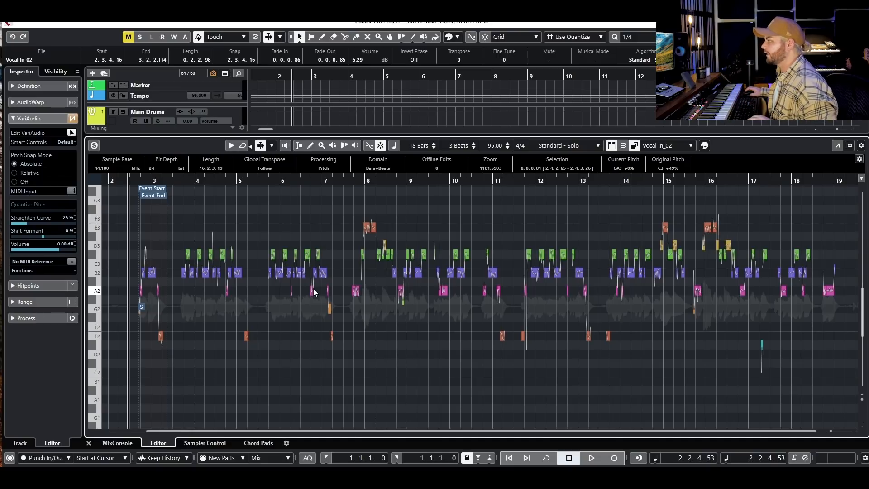
scroll(326, 289, up, 2)
scroll(355, 289, down, 3)
scroll(360, 294, up, 3)
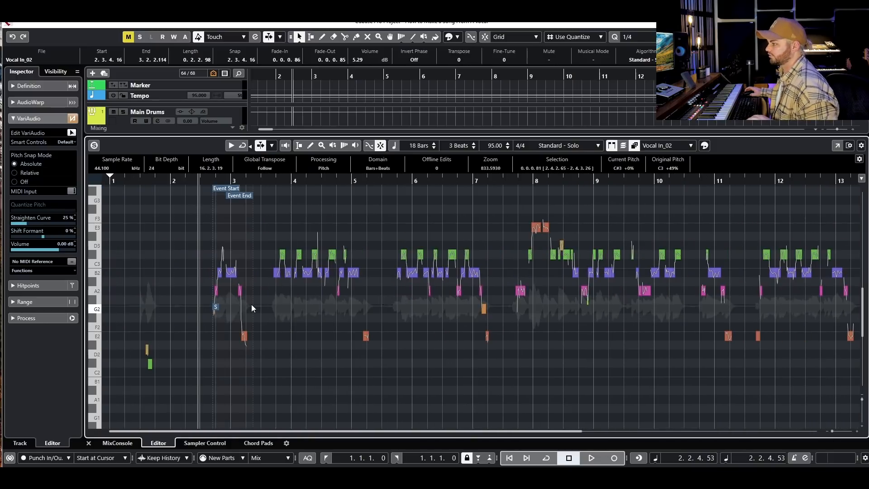
scroll(252, 304, down, 3)
- Examine the vocal melody's pitches by selecting its segments on the E3, D3 and A2 rows
click(167, 284)
drag(166, 284, 220, 273)
drag(167, 252, 198, 253)
drag(367, 227, 435, 228)
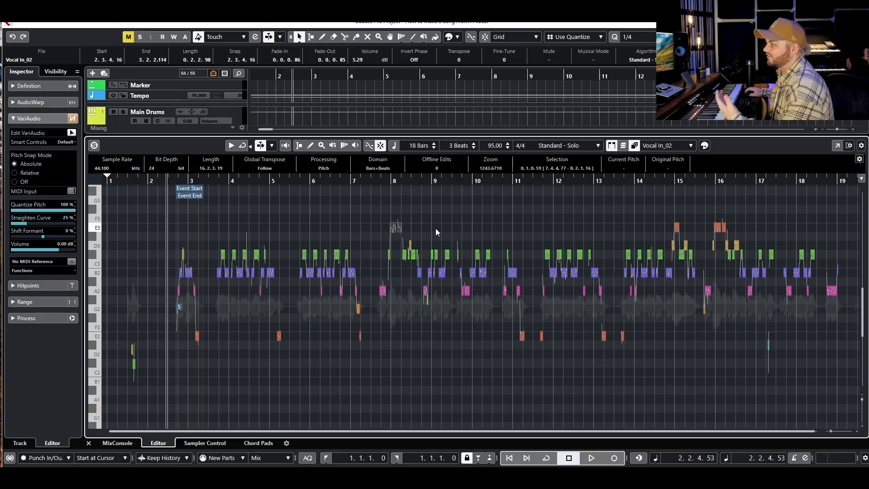
drag(670, 241, 778, 244)
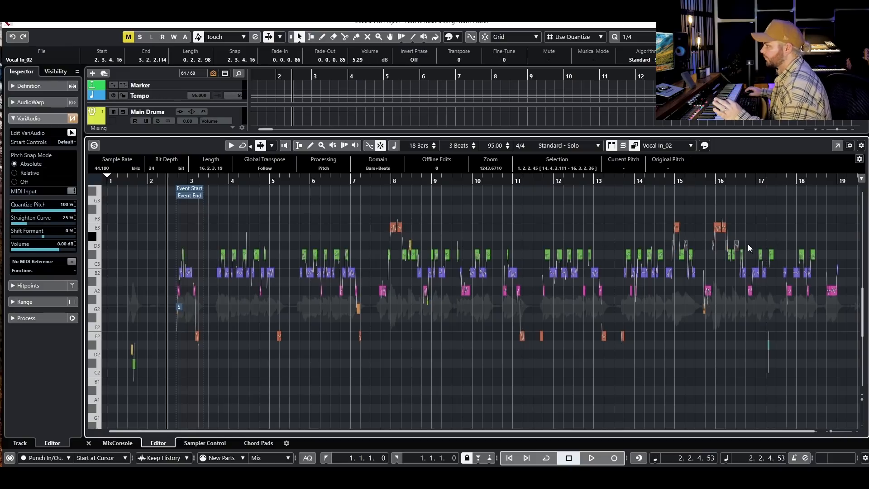
drag(748, 243, 595, 242)
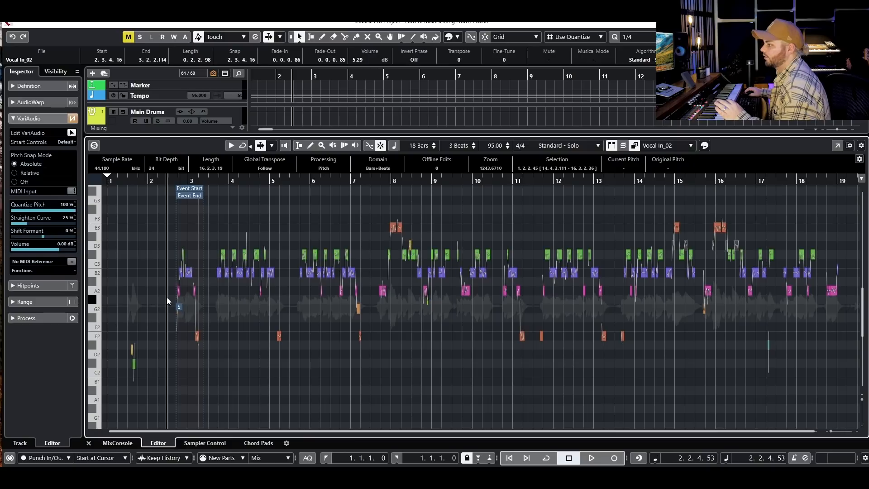
drag(161, 297, 847, 299)
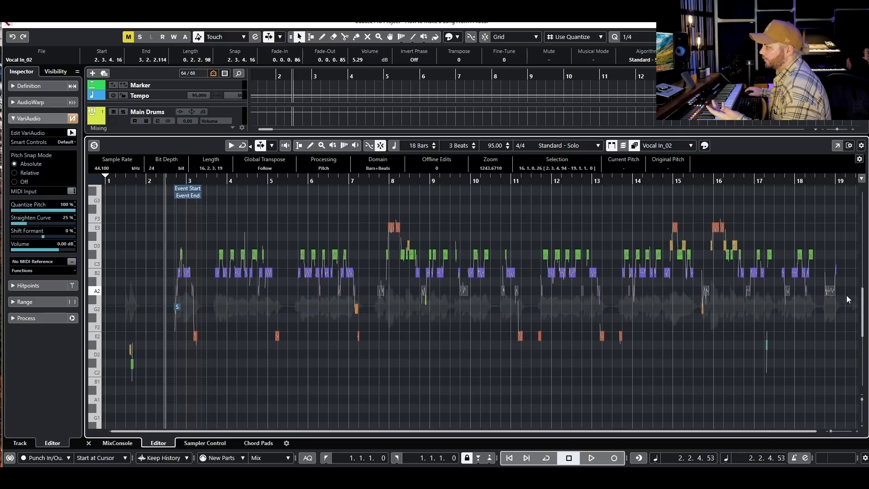
click(847, 296)
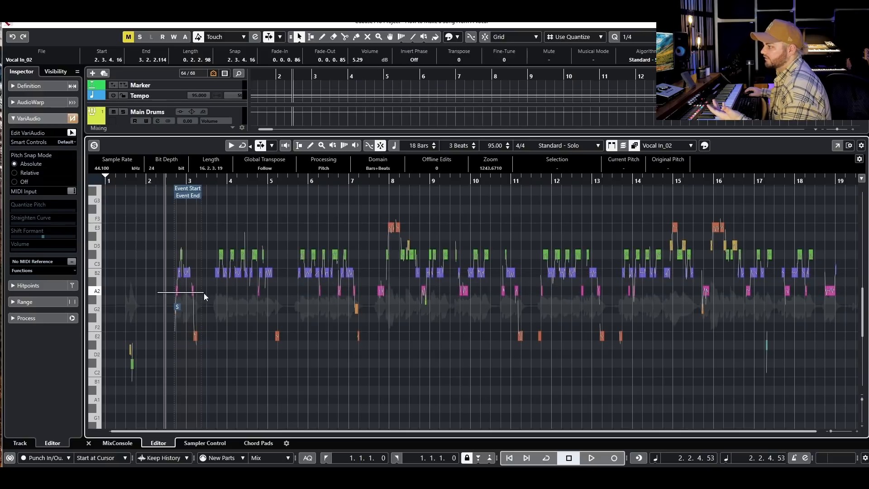
mouse_move(444, 238)
mouse_down()
mouse_move(449, 243)
mouse_move(375, 229)
mouse_move(441, 225)
mouse_up()
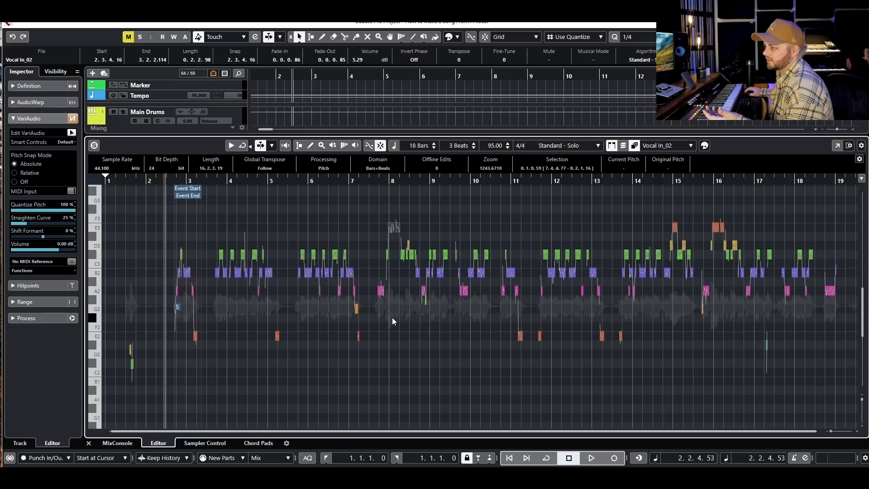
- Play the lead vocal with its Auto-Tune Pro insert open to check the key, scale and detected notes
key(space)
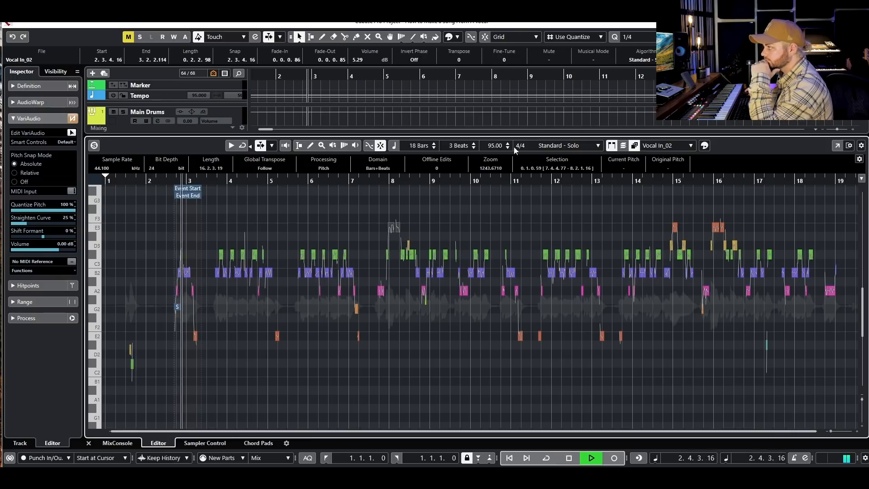
key(Return)
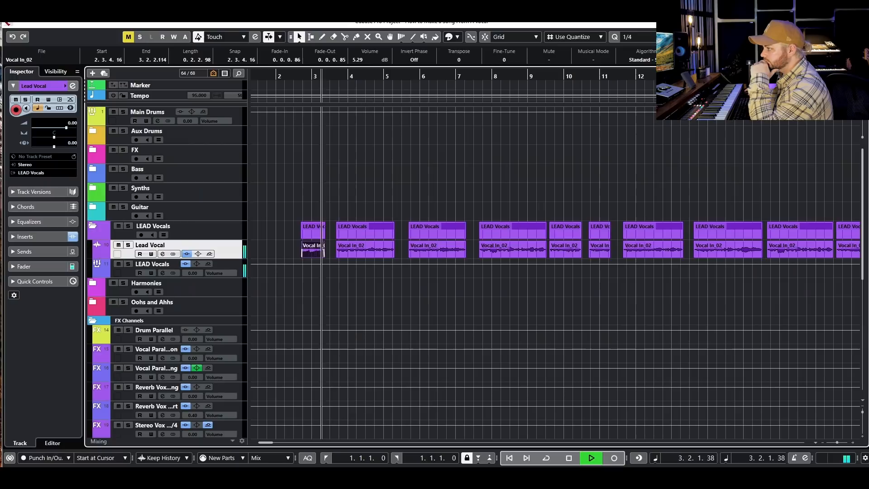
click(162, 253)
click(319, 280)
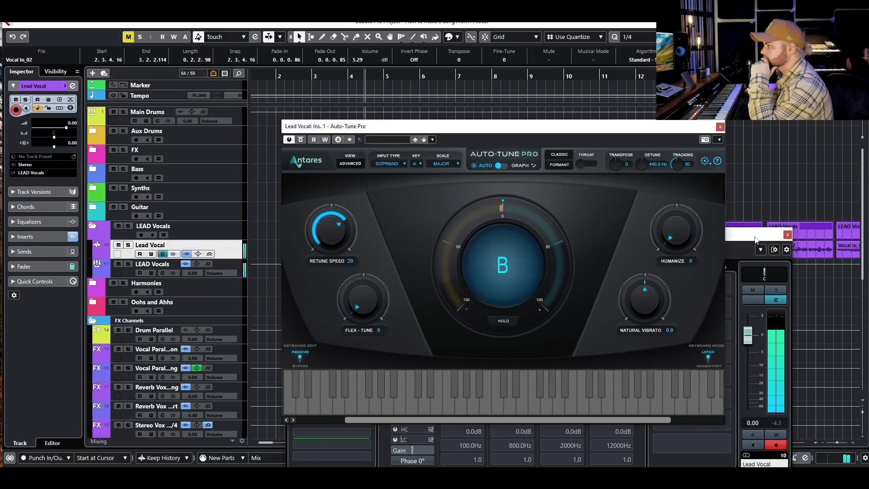
click(787, 235)
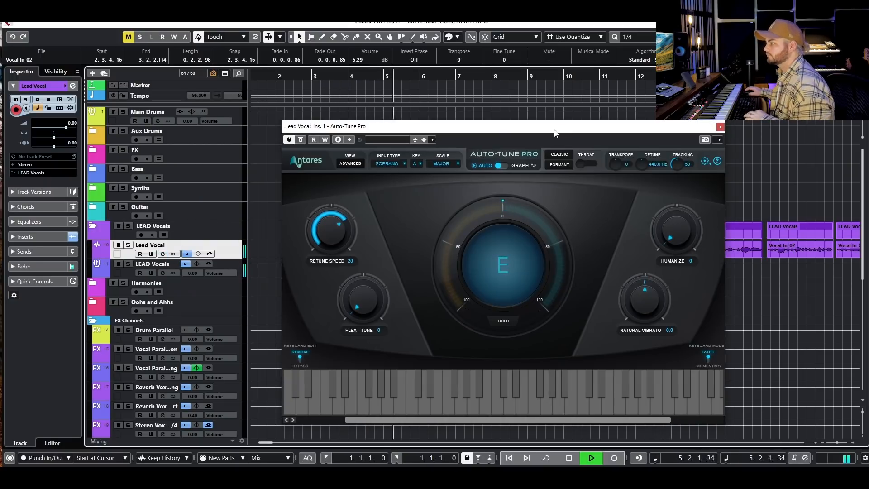
key(space)
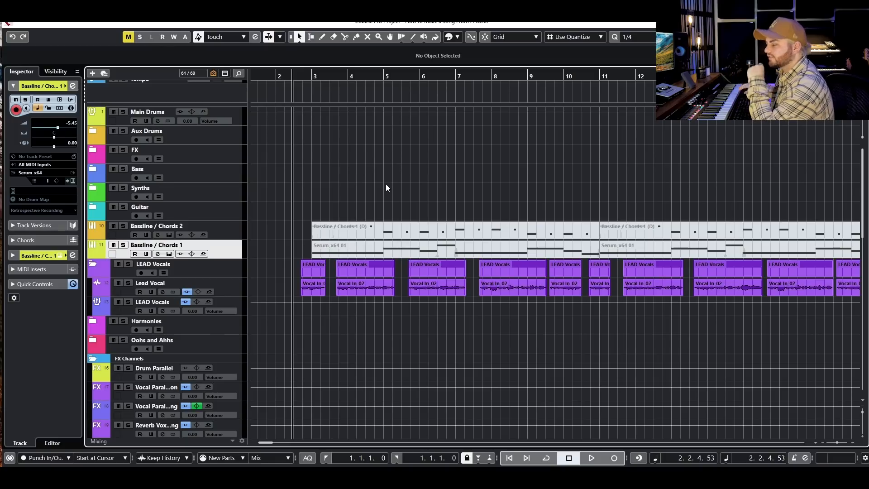
- Move the Bassline / Chords 1 track above Bassline / Chords 2 and unmute its two Serum_x64 01 parts
drag(219, 251, 221, 231)
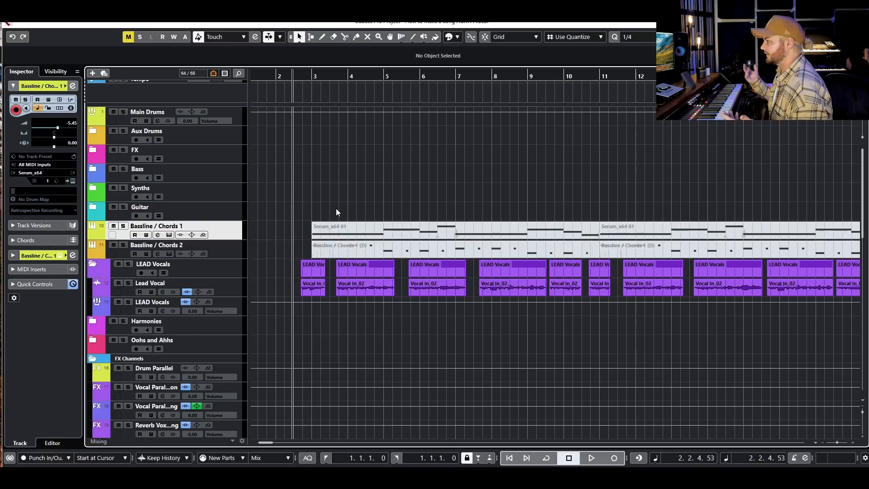
key(g)
drag(566, 179, 324, 231)
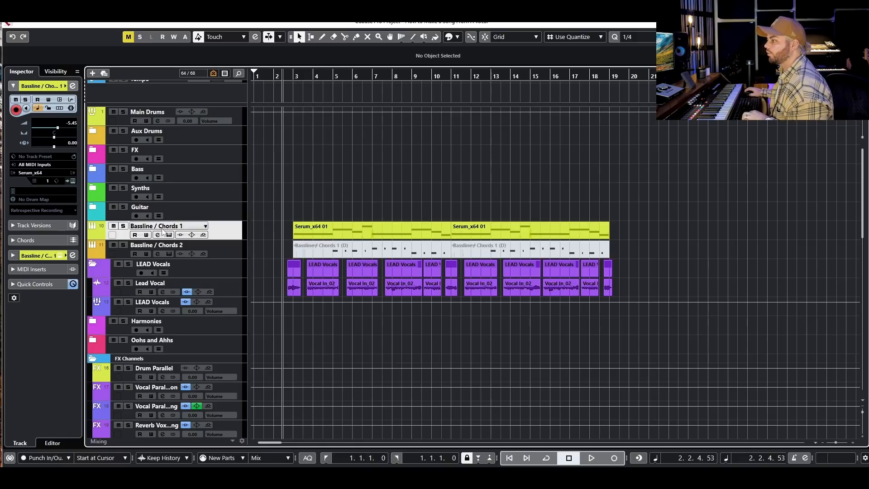
- Open the first Serum_x64 01 part on Bassline / Chords 1 in the Key Editor to view its bass notes
click(123, 226)
click(125, 225)
key(h)
key(h)
key(h)
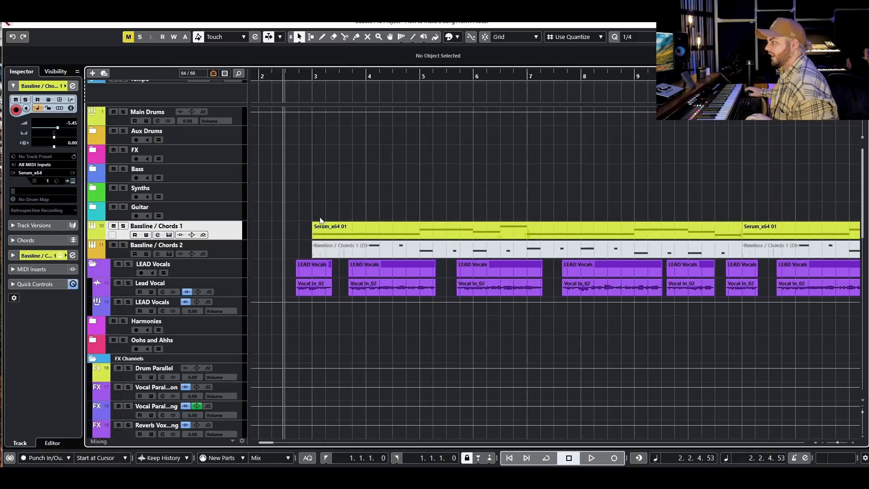
double_click(335, 231)
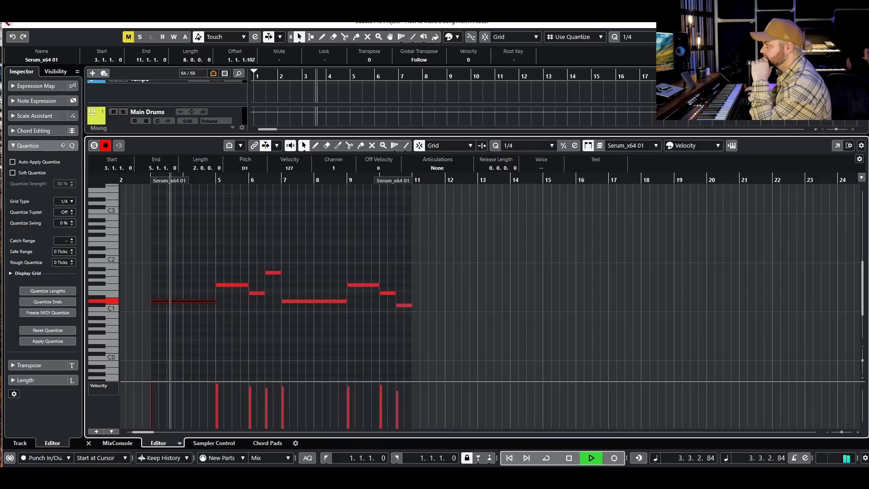
- Close the Key Editor and play the Bassline / Chords 1 parts together with the lead vocal from bar 3
key(Return)
click(654, 179)
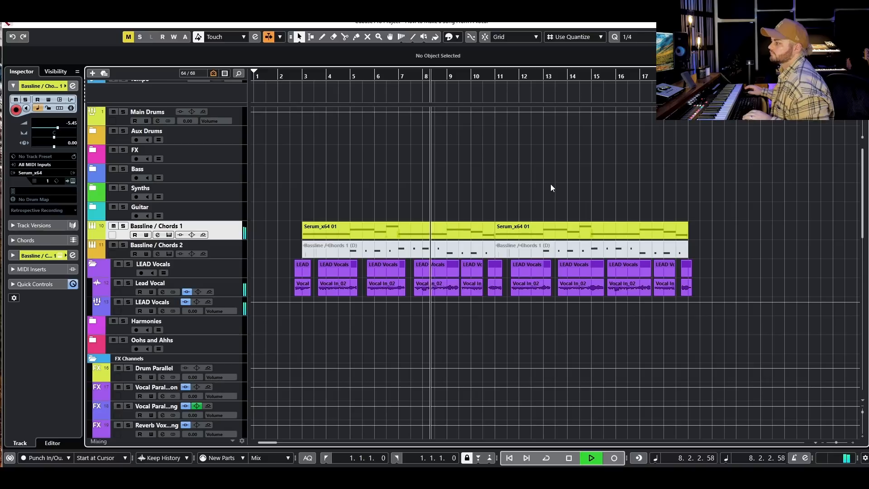
key(space)
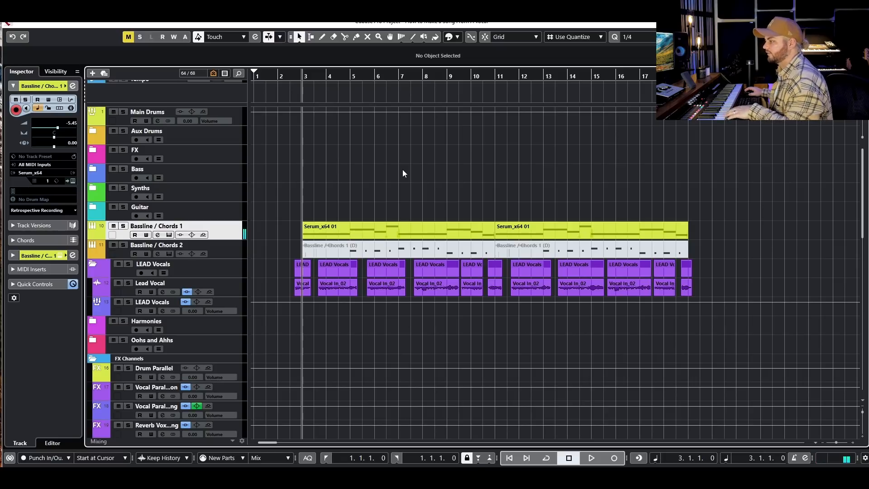
key(space)
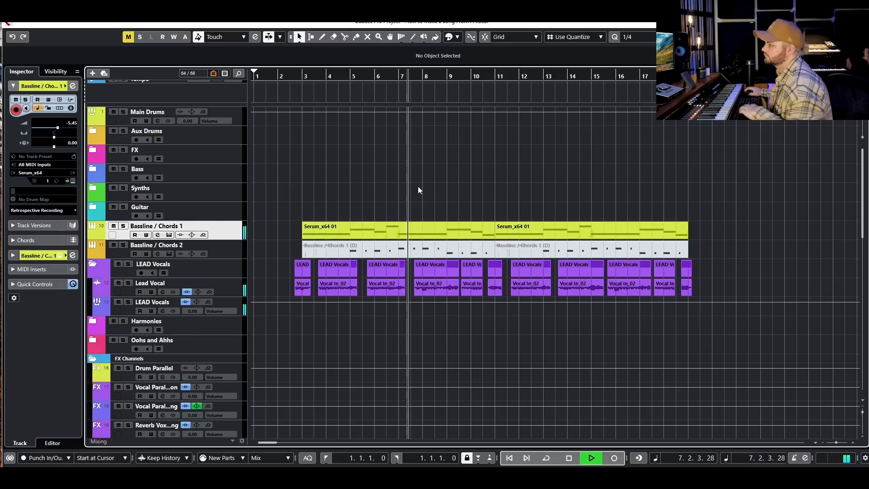
- Stop playback, mute the two parts on Bassline / Chords 1 and unmute the two parts on Bassline / Chords 2
key(space)
drag(298, 199, 660, 229)
key(shift+m)
drag(277, 247, 553, 251)
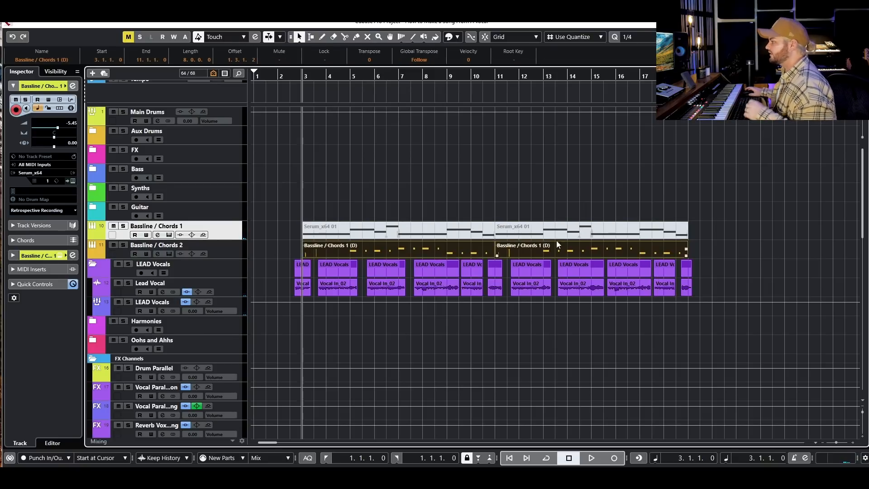
click(442, 113)
click(435, 190)
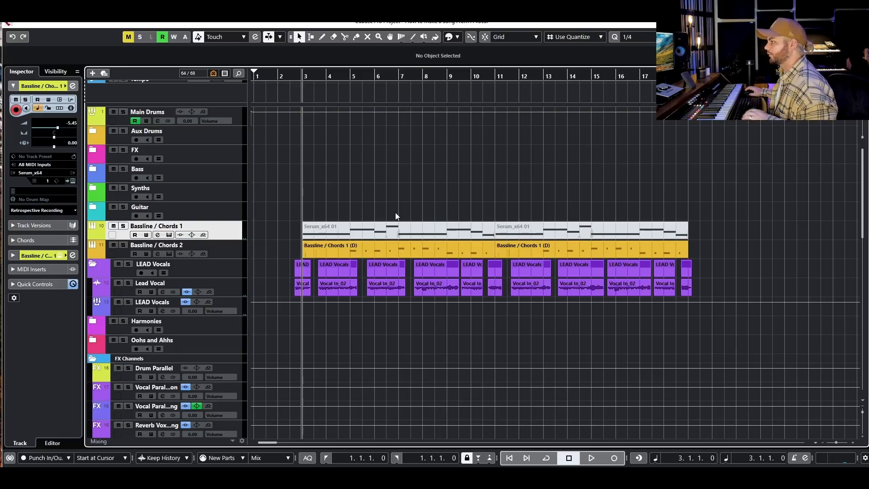
- Select the Bassline / Chords 2 track and play its parts with the lead vocal from bar 3
click(227, 258)
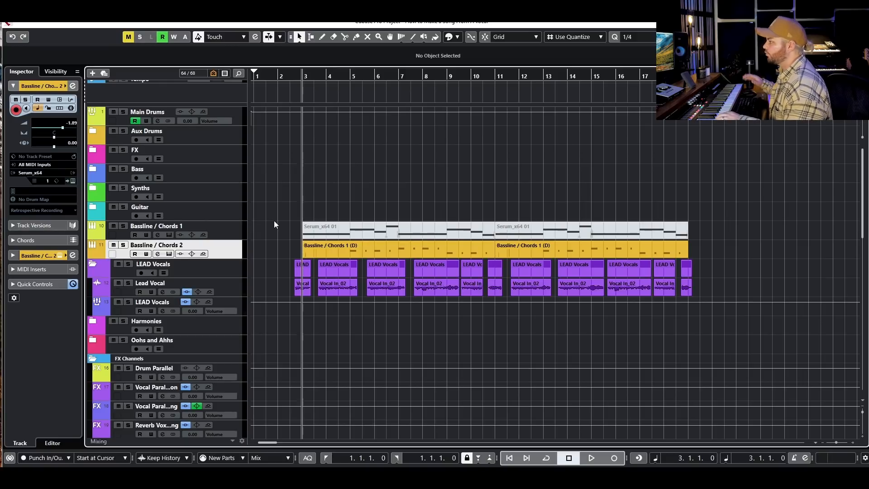
key(space)
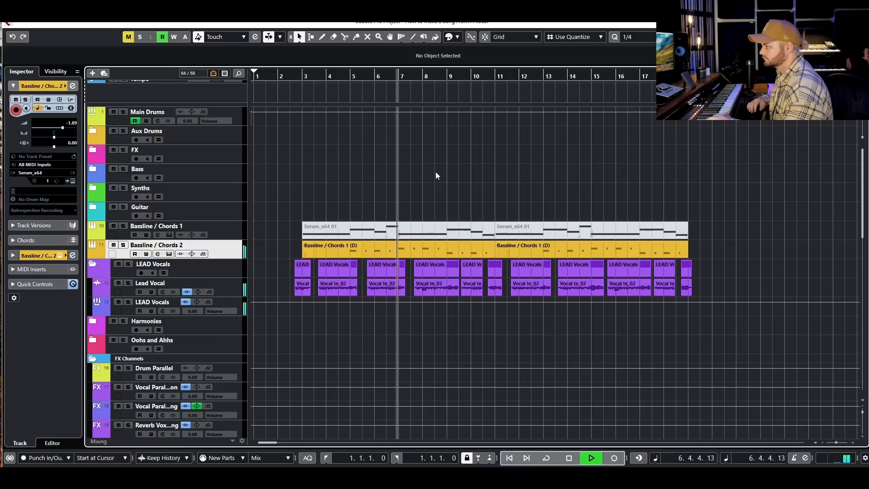
key(space)
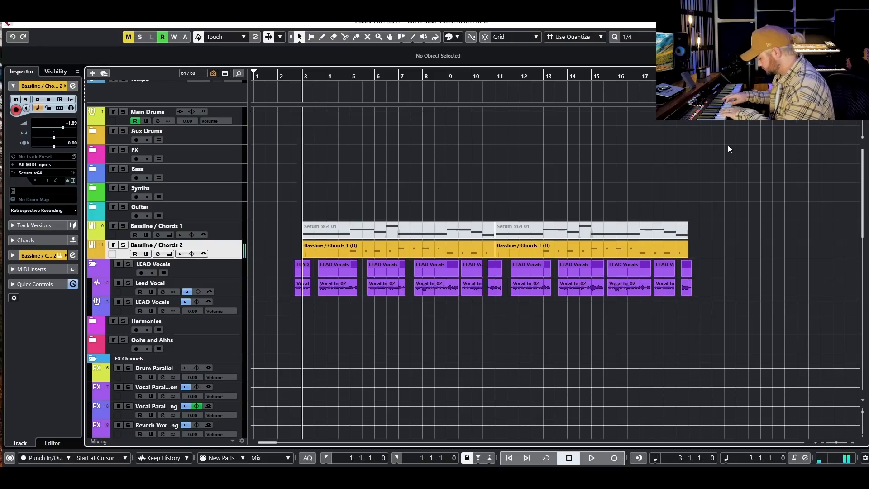
key(space)
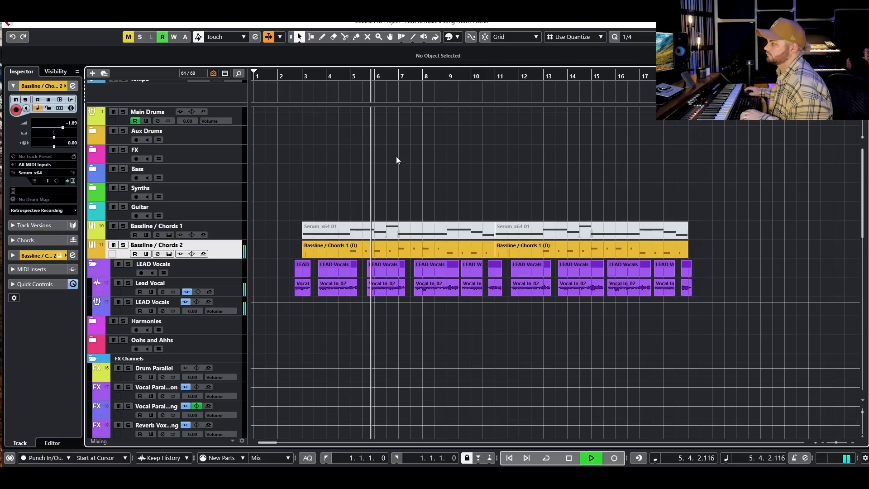
key(space)
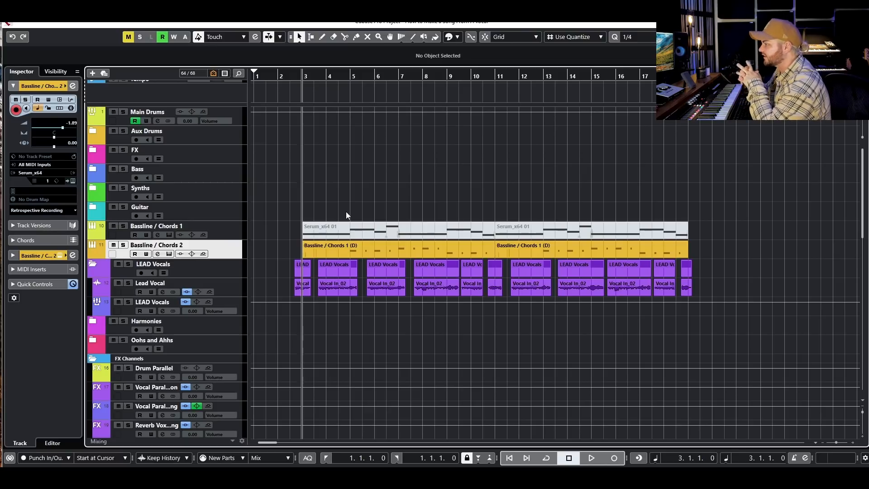
- Mute the two Bassline / Chords 1 (D) parts on the Bassline / Chords 2 track
drag(378, 196, 569, 227)
drag(589, 200, 324, 227)
drag(390, 201, 624, 230)
drag(730, 250, 200, 258)
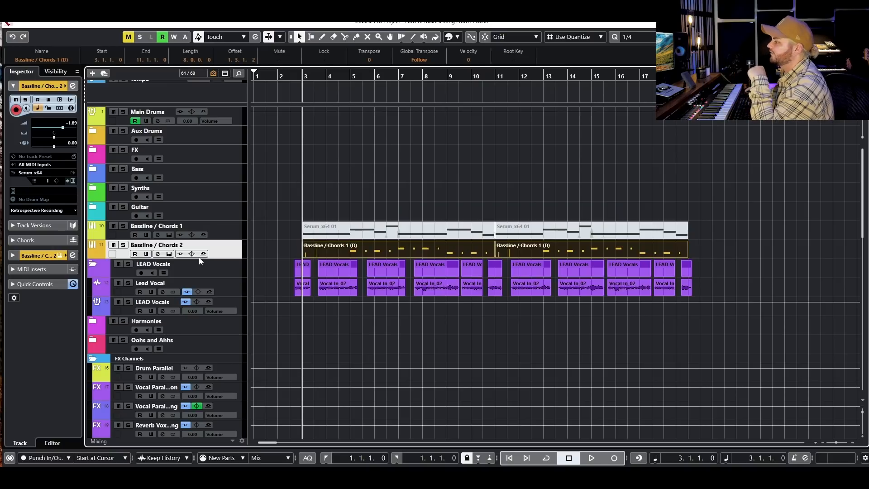
click(297, 185)
drag(273, 249, 731, 246)
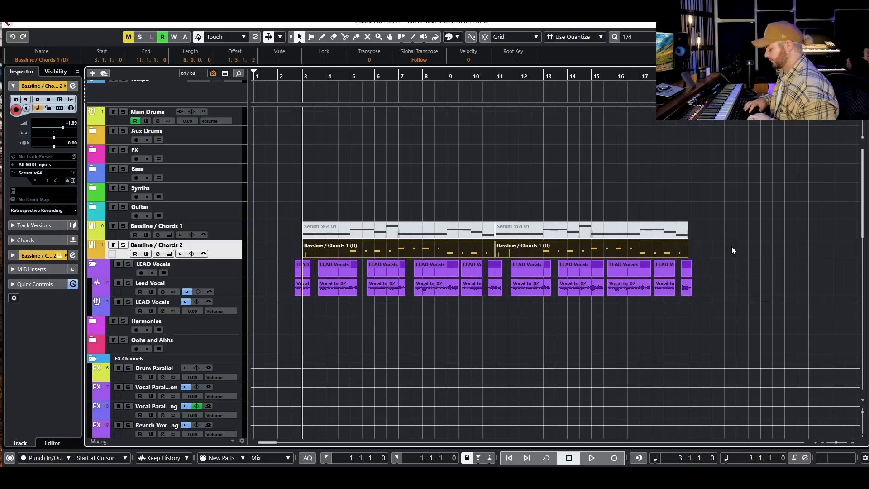
key(Delete)
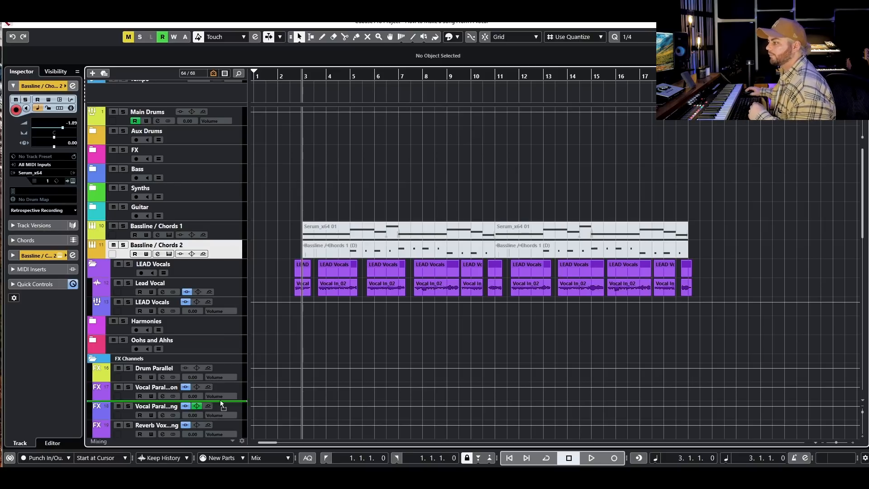
- Move Bassline / Chords 2 below Indie Pop Drums in its folder and Bassline / Chords 1 below Hat Loop 2 in the Dark Pop Vibe folder
scroll(218, 430, down, 10)
drag(219, 429, 215, 391)
scroll(316, 299, up, 3)
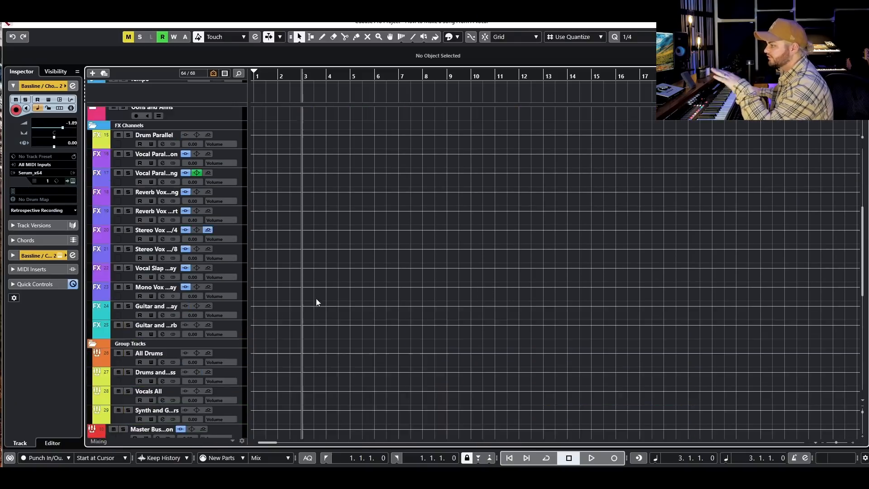
scroll(299, 277, up, 5)
drag(225, 216, 229, 343)
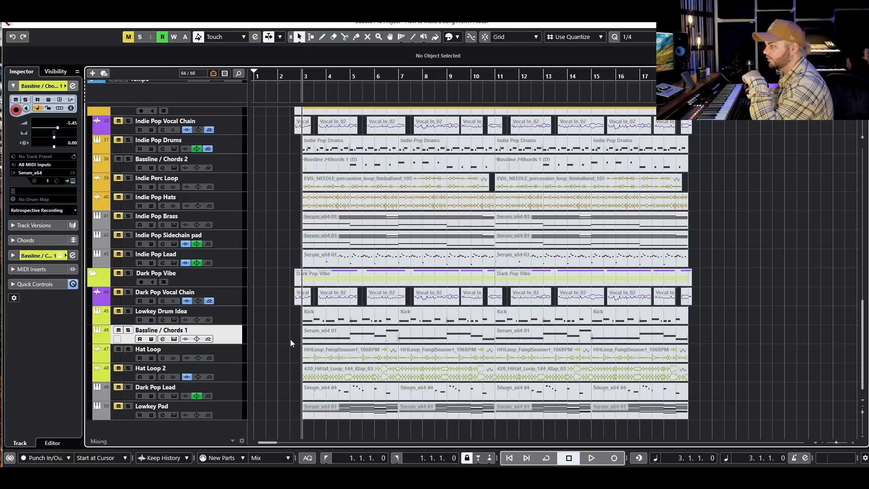
drag(228, 369, 222, 383)
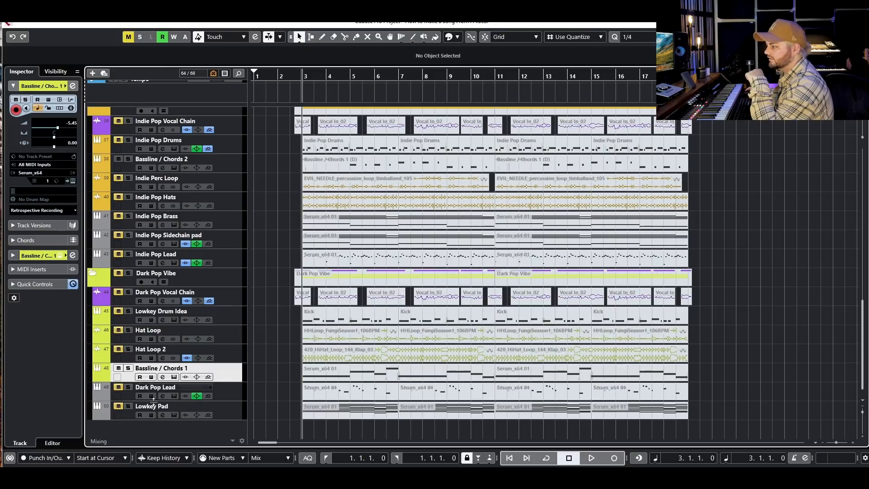
- Unmute the Bassline / Chords 1, Dark Pop Lead and Lowkey Pad tracks and their parts, and play them with the vocal
drag(272, 373, 687, 420)
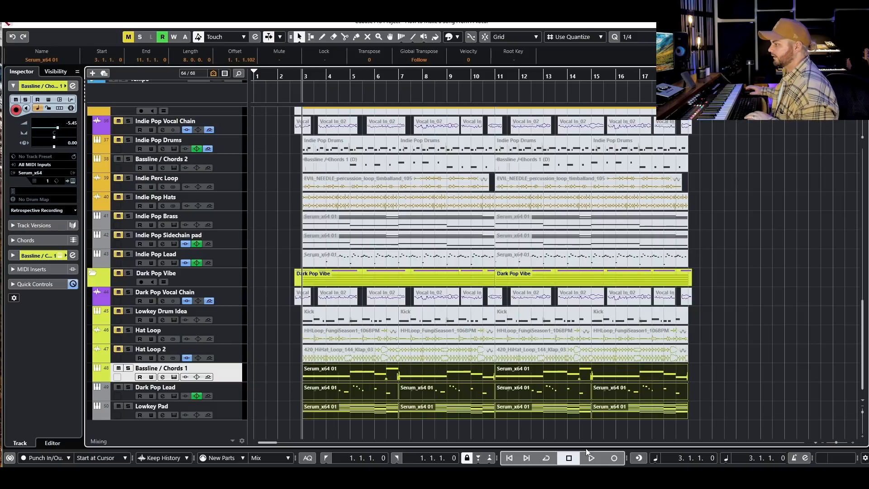
click(705, 390)
click(236, 393)
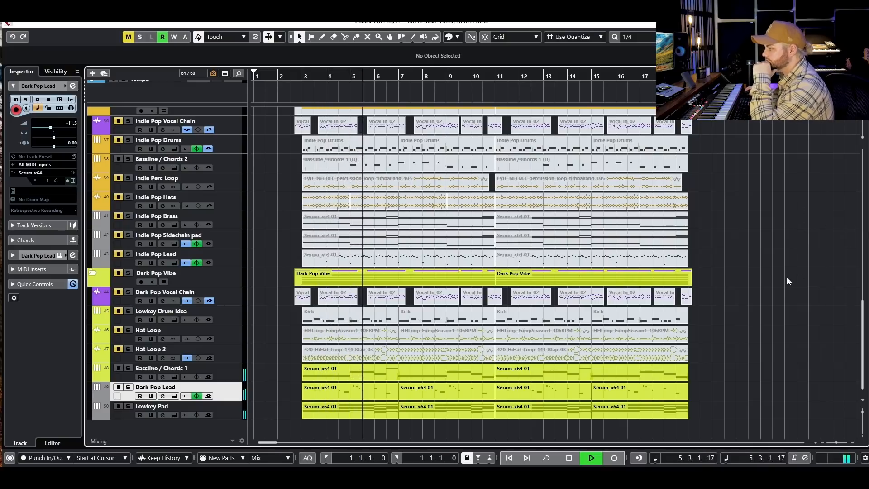
scroll(775, 268, up, 5)
scroll(281, 261, up, 8)
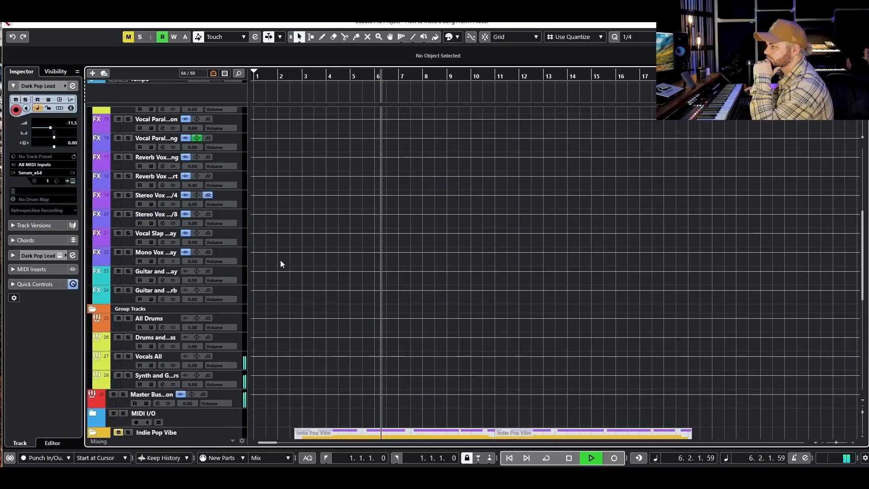
- Select the Lead Vocal track, stop playback and unmute the Vocal In_02 clips on Dark Pop Vocal Chain
click(163, 222)
click(163, 222)
key(space)
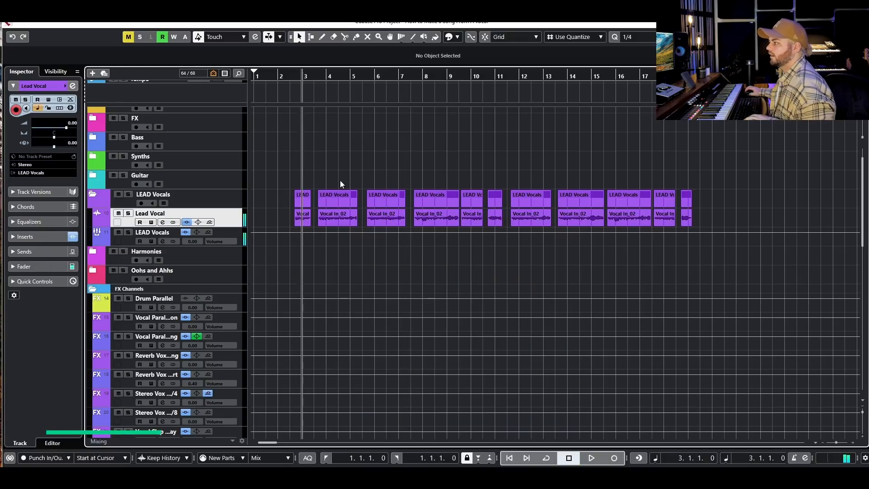
scroll(383, 177, up, 1)
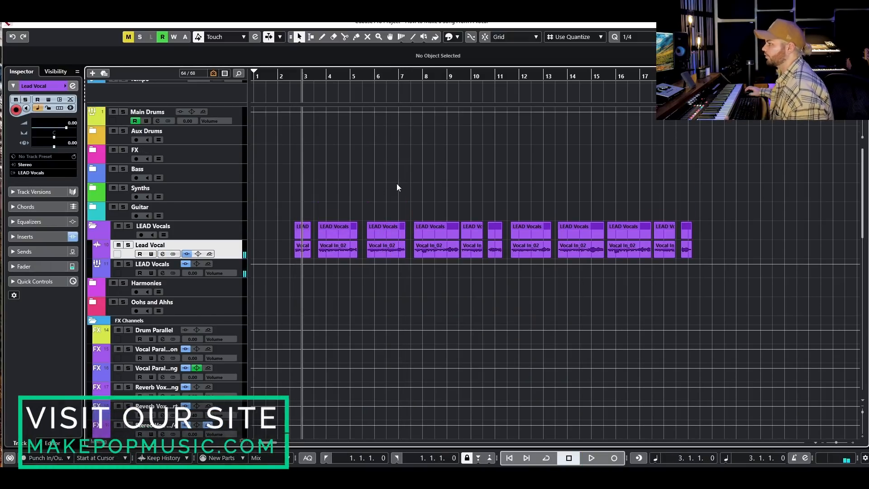
scroll(405, 164, down, 15)
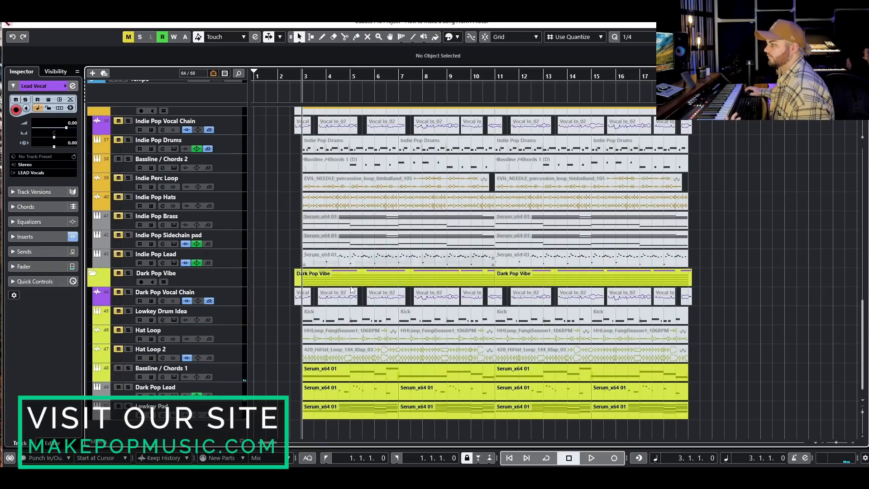
drag(284, 298, 788, 288)
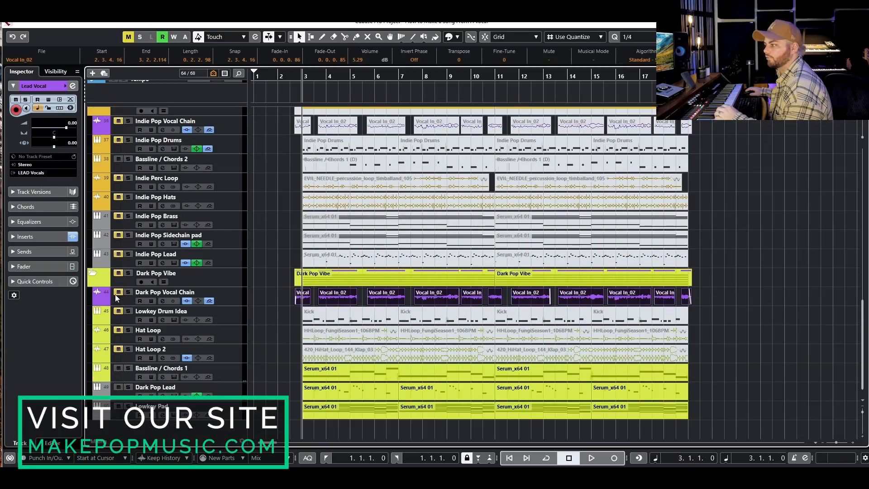
- Play the dark pop arrangement with the Dark Pop Vocal Chain track unmuted and set that track's volume to 1.16
key(space)
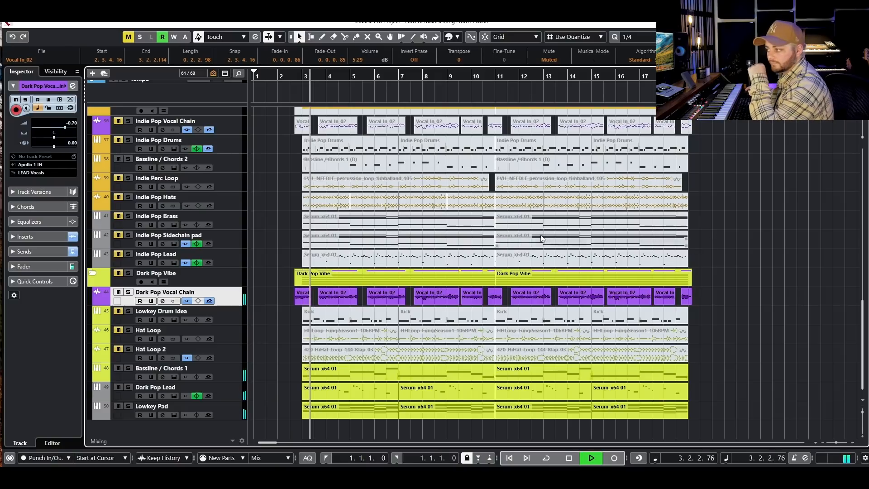
drag(64, 128, 68, 128)
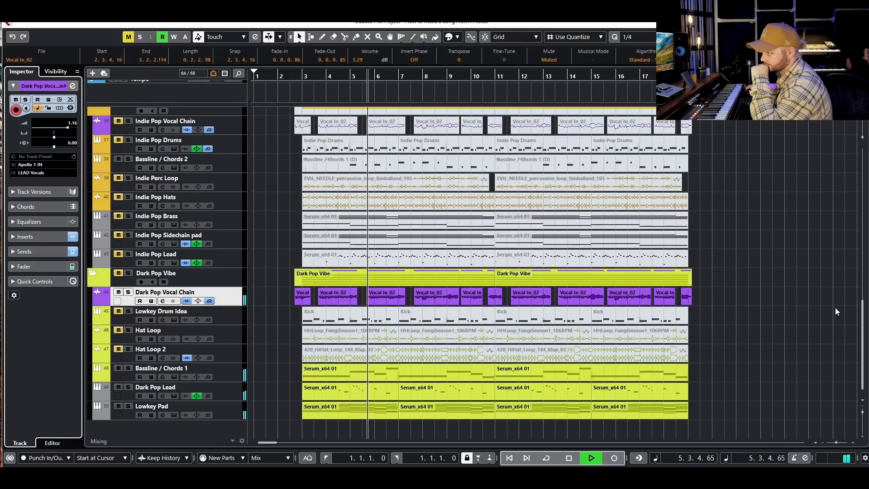
click(764, 256)
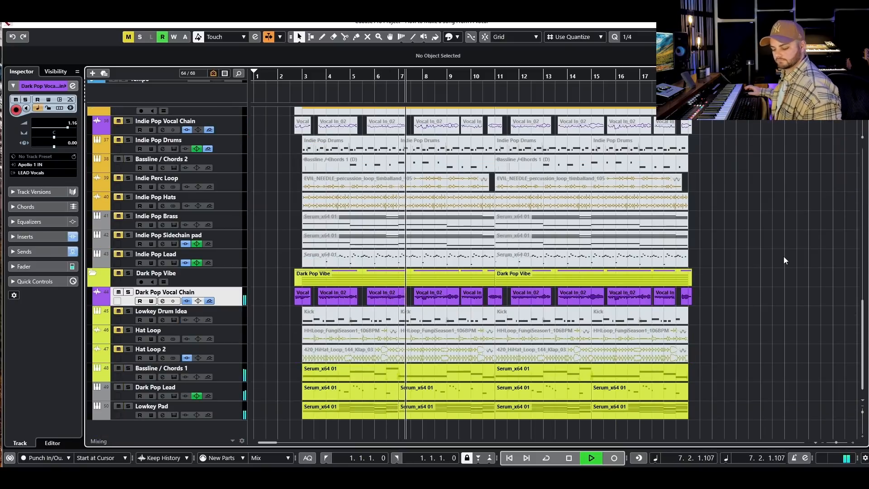
key(space)
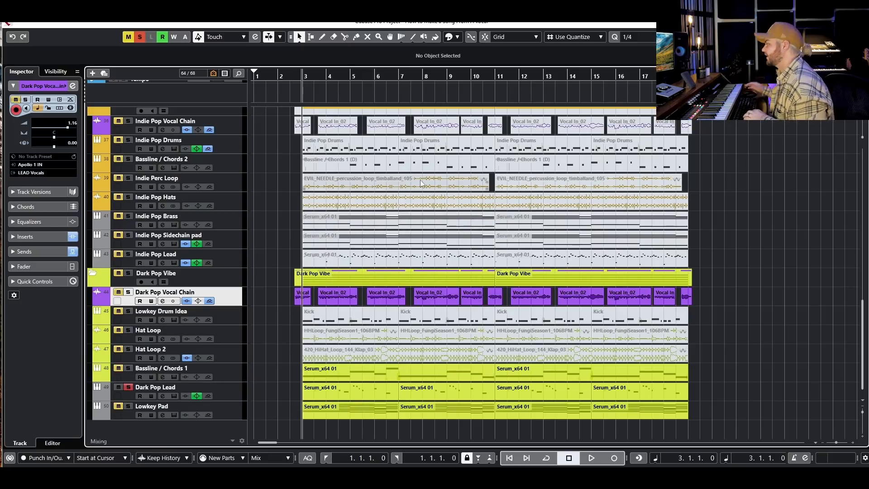
- Play Dark Pop Lead soloed, clear its solo and mute the parts on Bassline / Chords 1, Dark Pop Lead and Lowkey Pad
key(space)
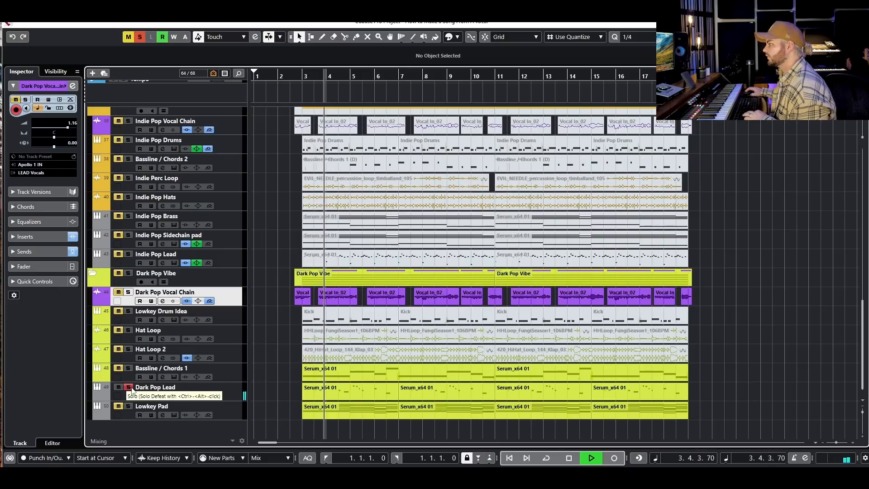
click(128, 387)
key(space)
drag(290, 366, 722, 437)
key(shift+m)
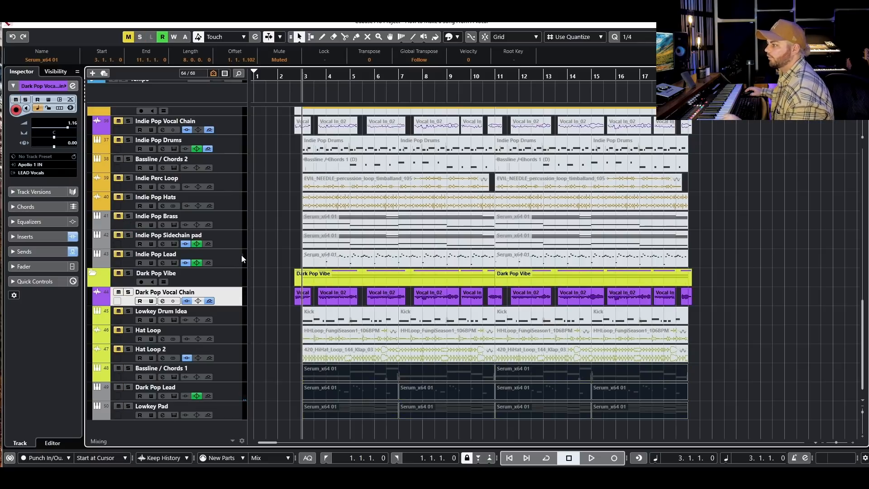
- Unmute and solo Indie Pop Vocal Chain, Brass, Sidechain pad, Lead and Bassline / Chords 2, play them from just before bar 3, and clear all solos
click(129, 253)
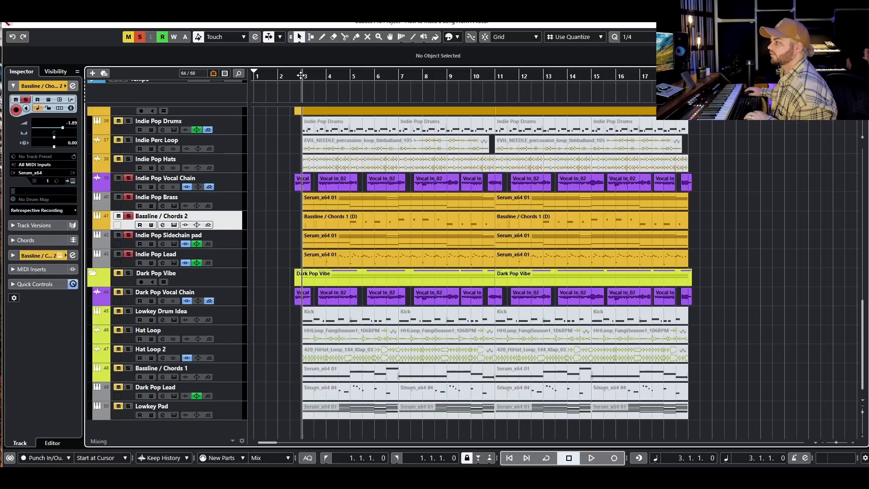
drag(301, 75, 288, 78)
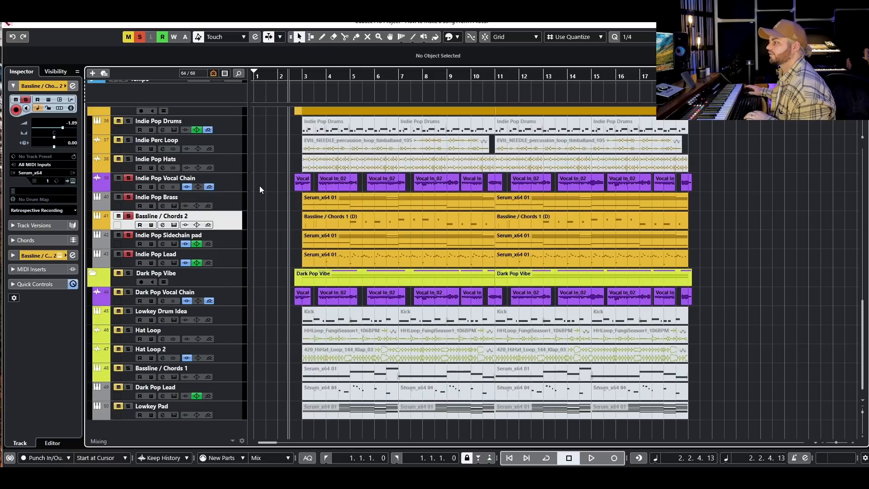
key(space)
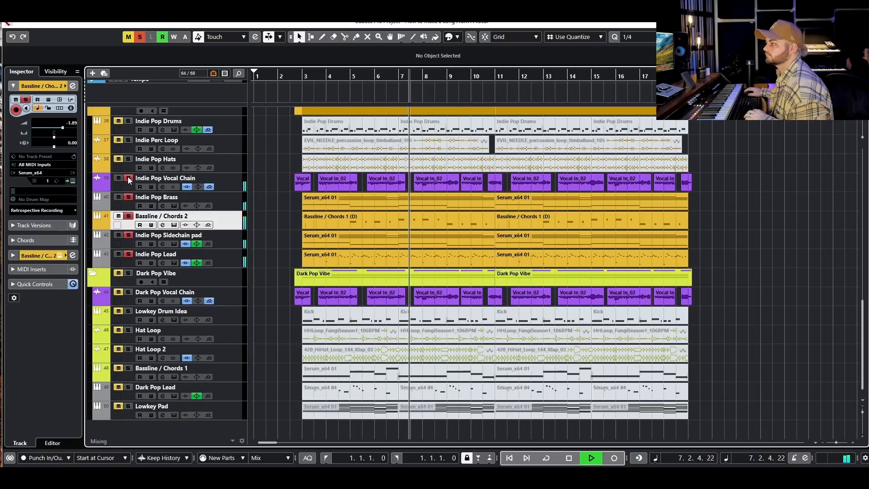
key(space)
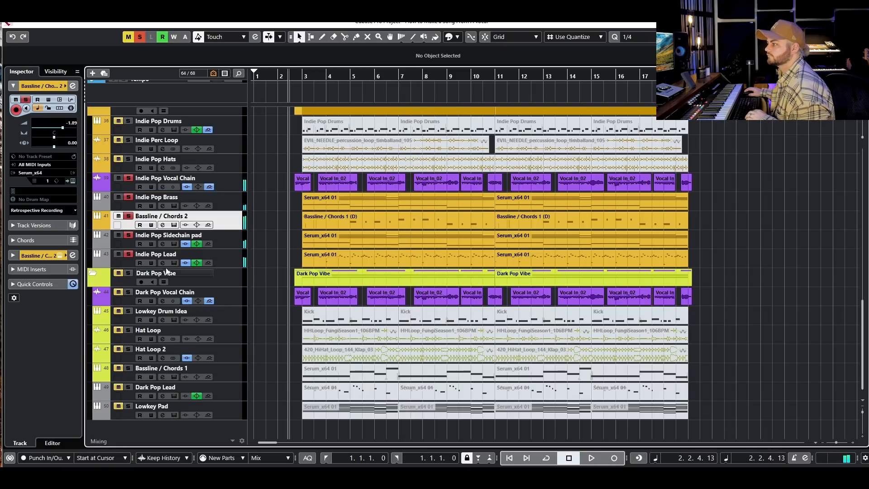
click(139, 38)
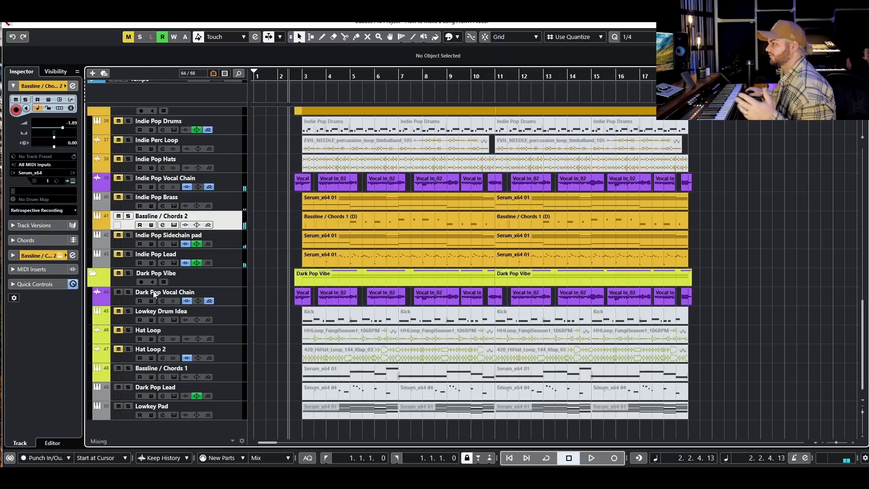
- Solo the Indie Pop Lead track and play it from about bar 3
click(128, 254)
click(243, 265)
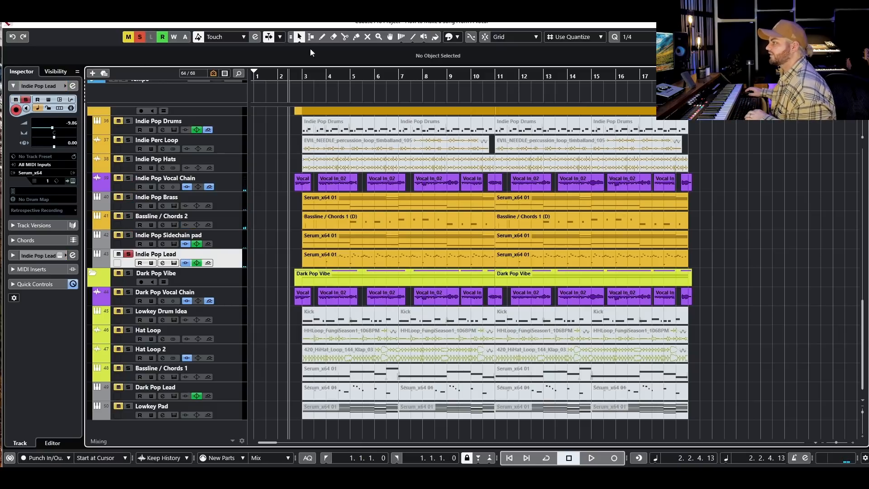
click(306, 77)
key(space)
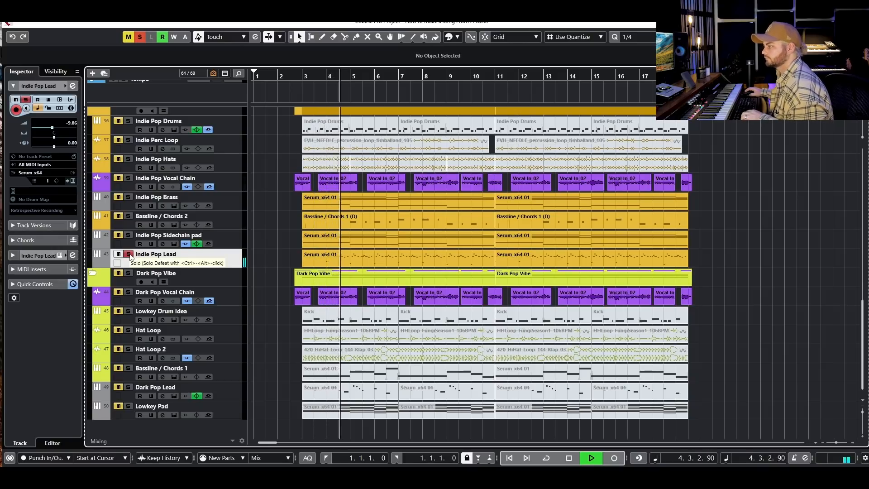
- Add Indie Pop Brass, Indie Pop Vocal Chain and Indie Pop Sidechain pad to the solo during playback
click(128, 196)
click(129, 178)
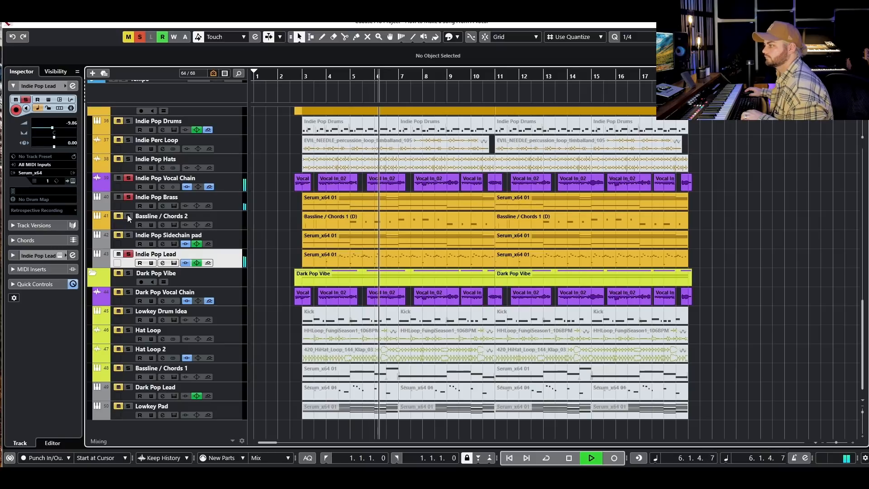
click(129, 235)
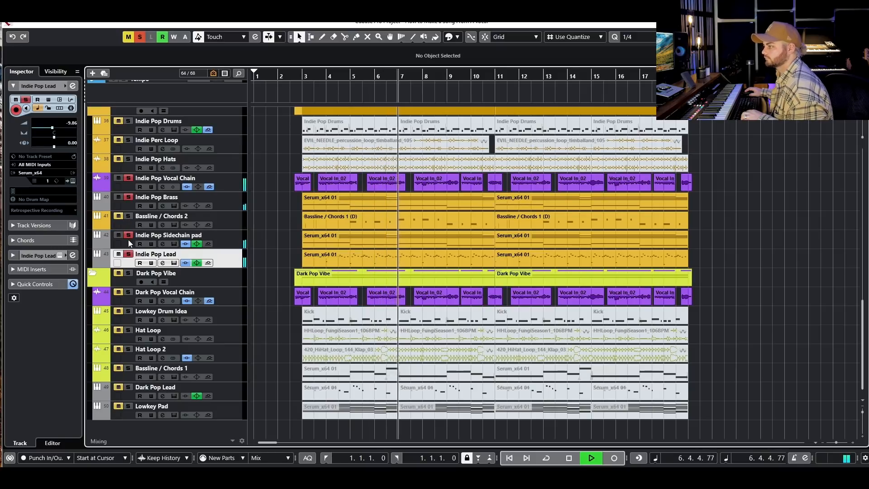
- Stop playback, solo the Indie Pop Vibe folder and unmute the parts on Indie Pop Drums, Indie Perc Loop and Indie Pop Hats
key(space)
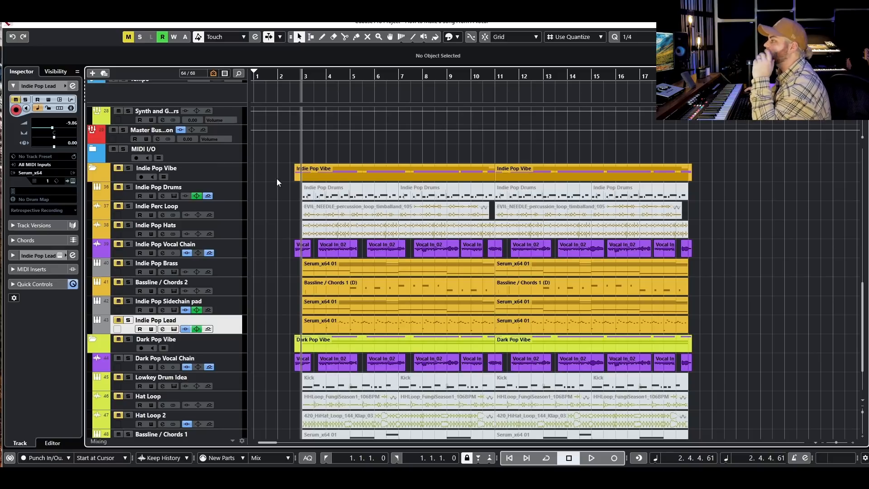
drag(277, 193, 677, 230)
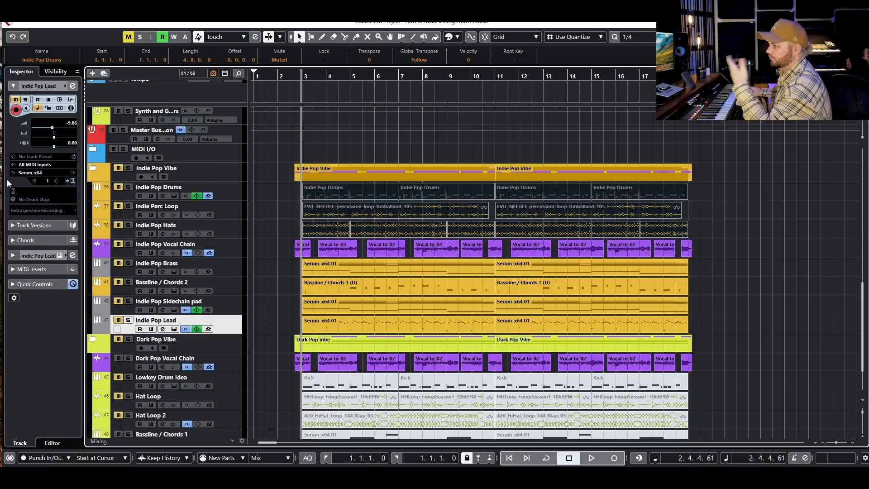
click(128, 168)
key(shift+m)
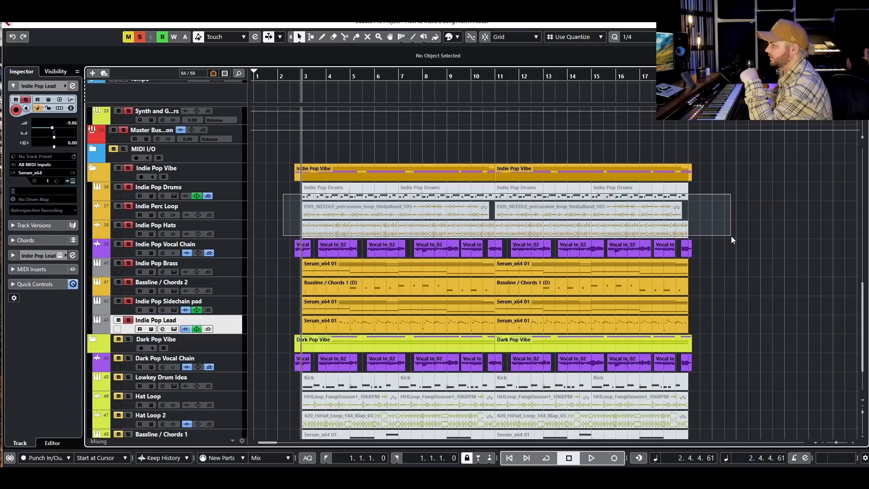
click(720, 232)
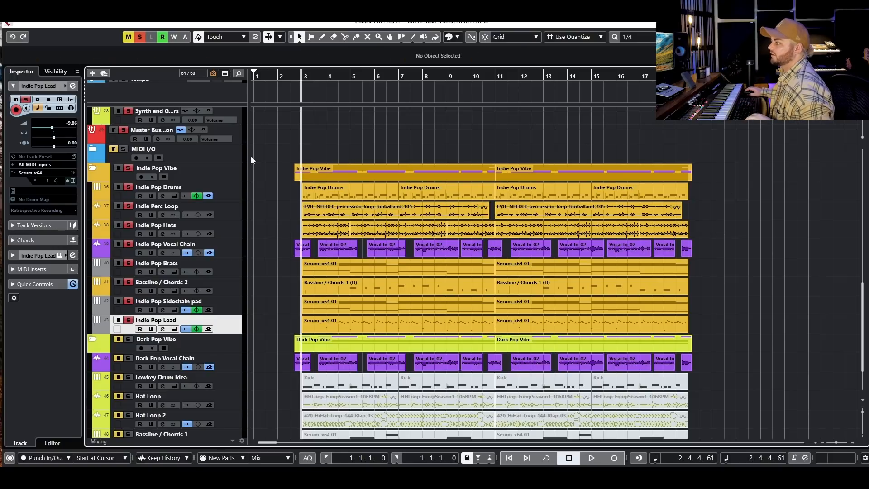
- Delete the first two Indie Pop Drums parts and select the Indie Pop Drums track
drag(290, 196, 434, 186)
key(Delete)
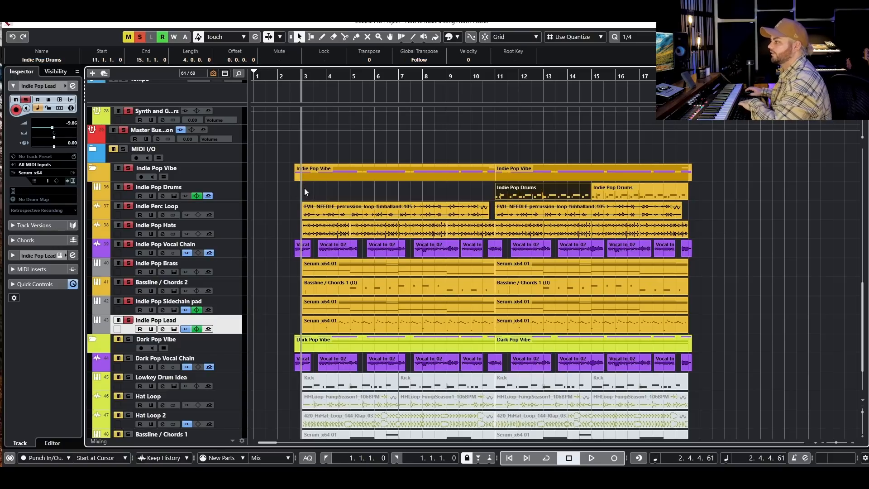
click(234, 197)
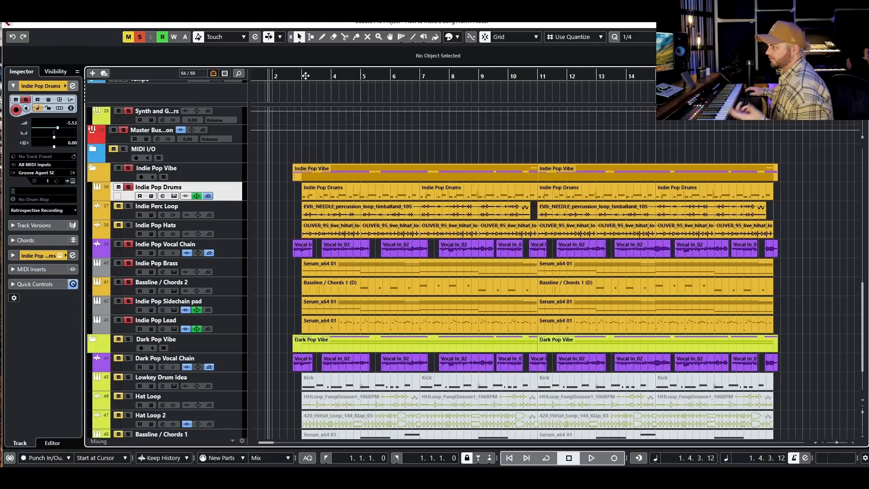
- Play the soloed Indie Pop Vibe arrangement from just before bar 3 with drums, percussion and hats included
click(296, 74)
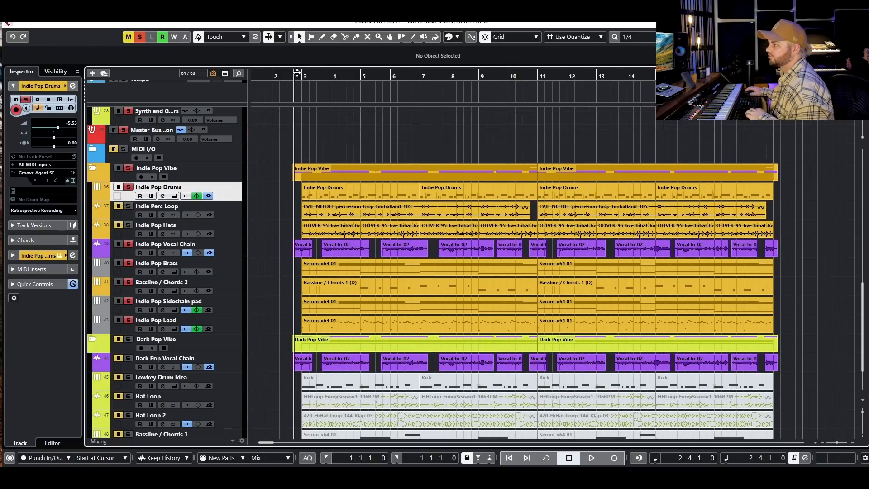
key(space)
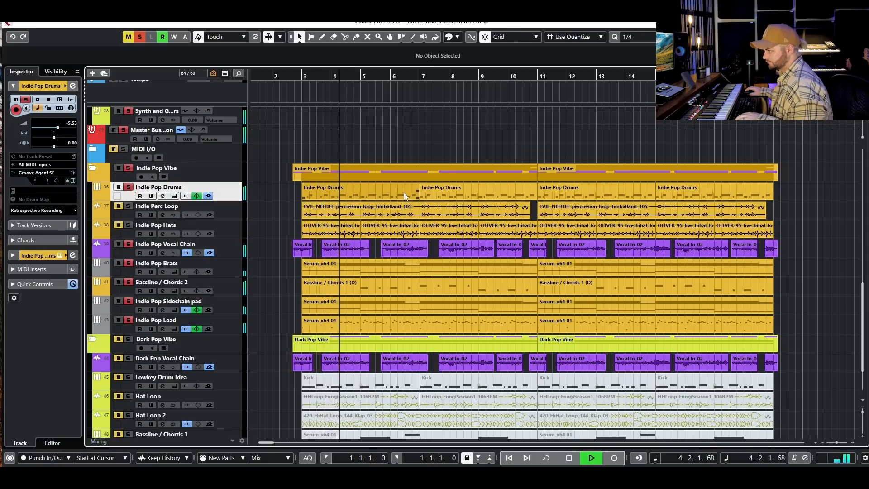
key(space)
- Open the first Indie Pop Drums part for note editing and try to shift its D1 notes one beat forward
click(387, 192)
double_click(386, 192)
scroll(269, 256, up, 5)
drag(559, 273, 286, 286)
drag(289, 285, 311, 284)
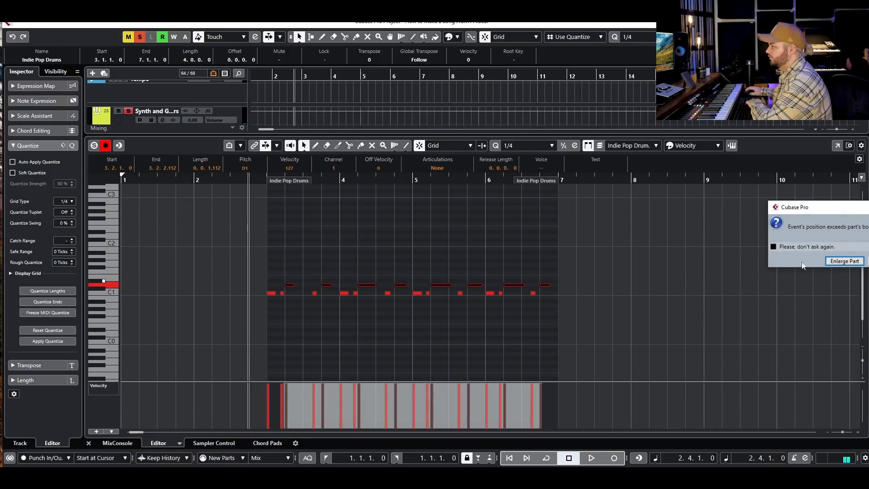
key(Return)
- Reduce the D1 notes to one on beat 3 of bar 3, copy it to beat 3 of bar 4, and play the pattern
drag(609, 263, 299, 288)
key(Delete)
key(ctrl+c)
click(375, 182)
key(ctrl+v)
drag(274, 182, 248, 201)
key(space)
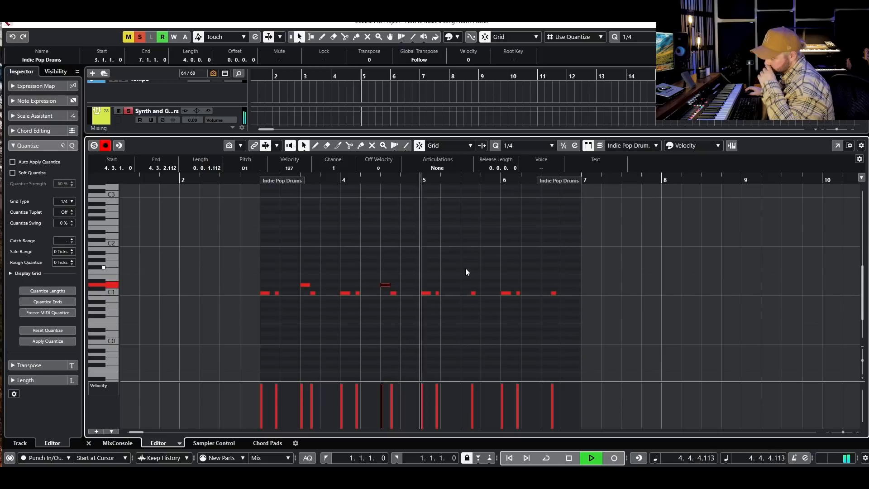
key(space)
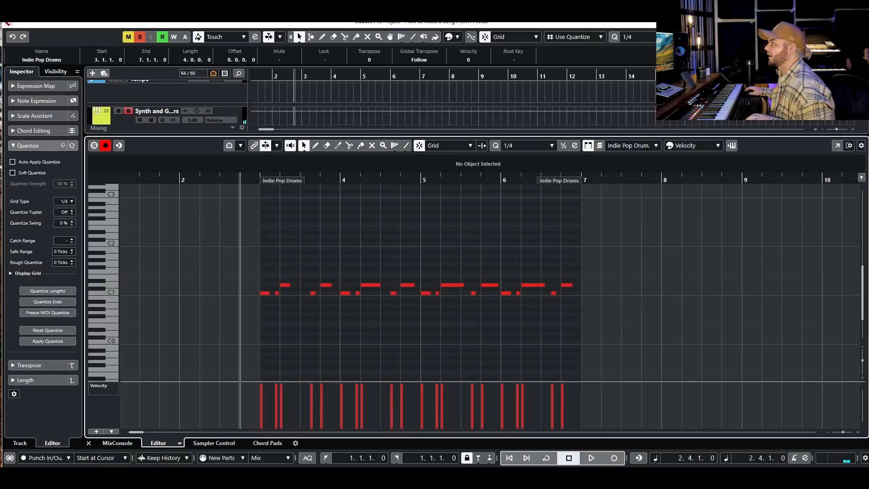
- Close the drum part editor and play the full Indie Pop Vibe arrangement from just before bar 3
key(Return)
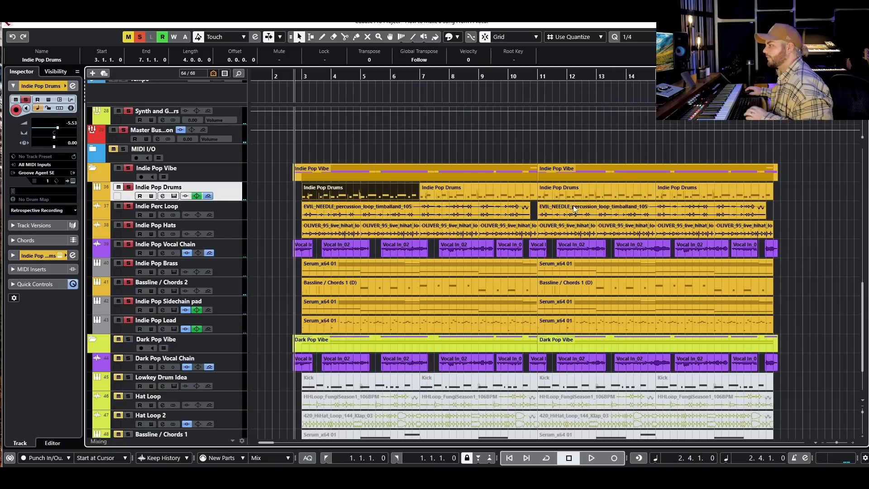
key(g)
key(space)
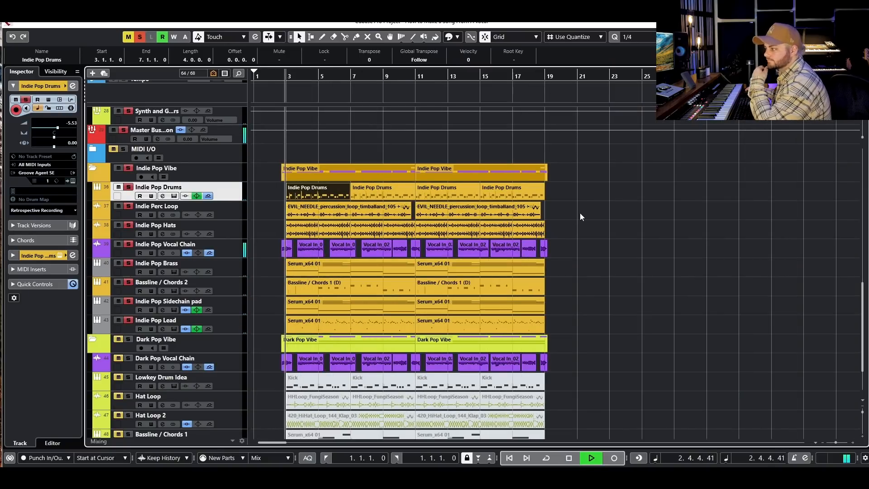
click(567, 230)
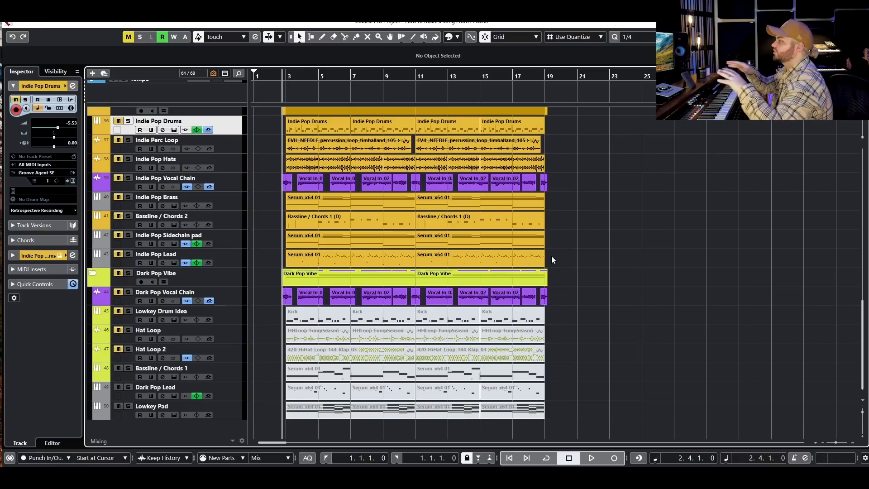
- Solo the Dark Pop Vibe folder and unmute all its parts from Lowkey Drum Idea down to Lowkey Pad
click(129, 274)
drag(278, 306, 583, 422)
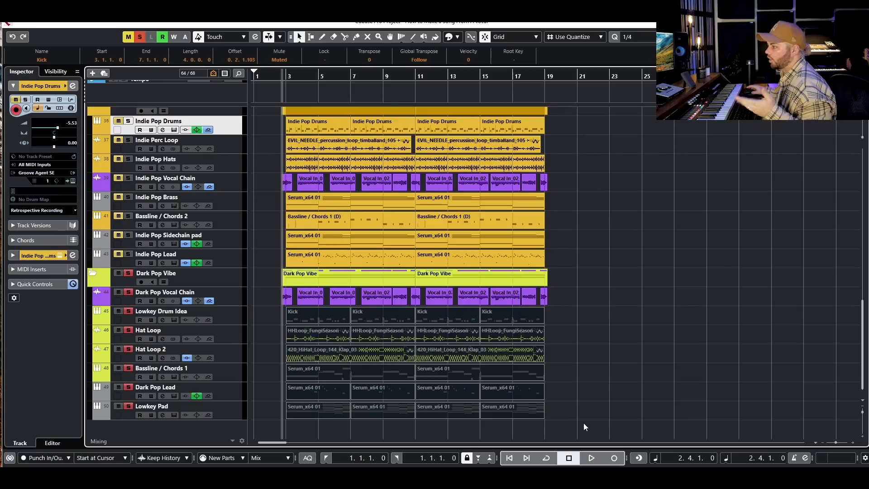
drag(552, 313, 277, 423)
key(shift+u)
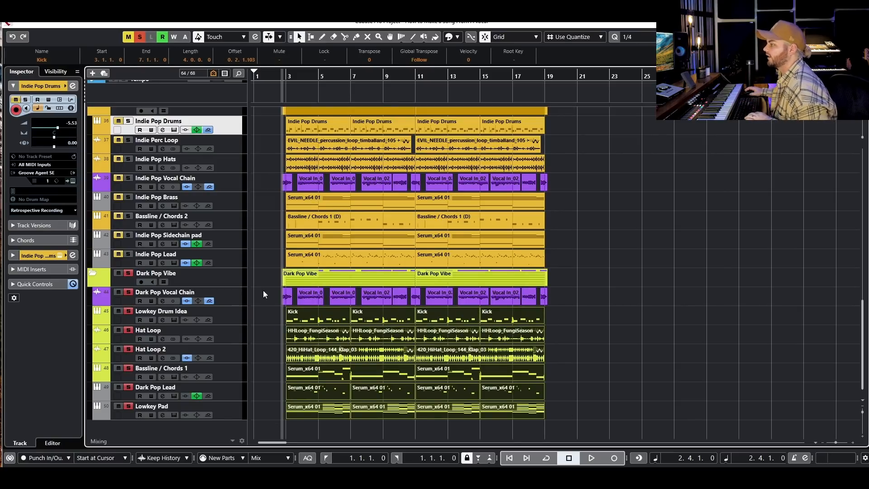
- Select the Lowkey Drum Idea track and play the soloed Dark Pop Vibe arrangement from just before bar 3
scroll(276, 311, up, 3)
click(281, 321)
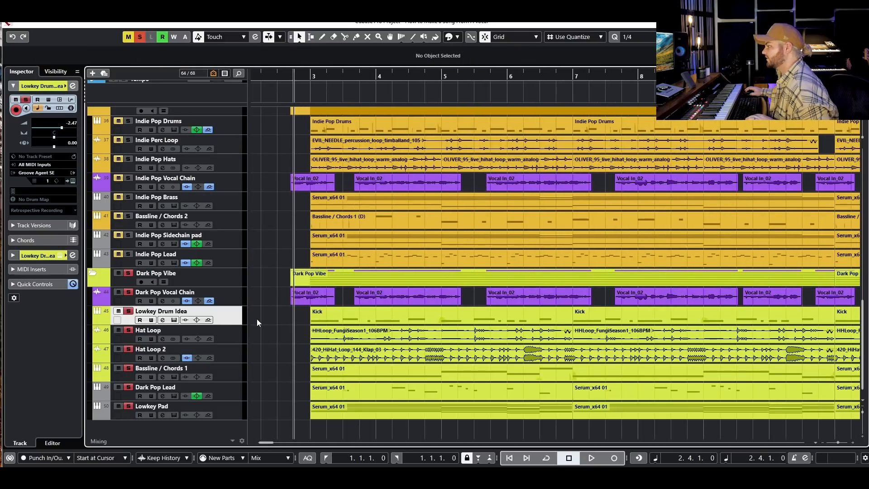
key(g)
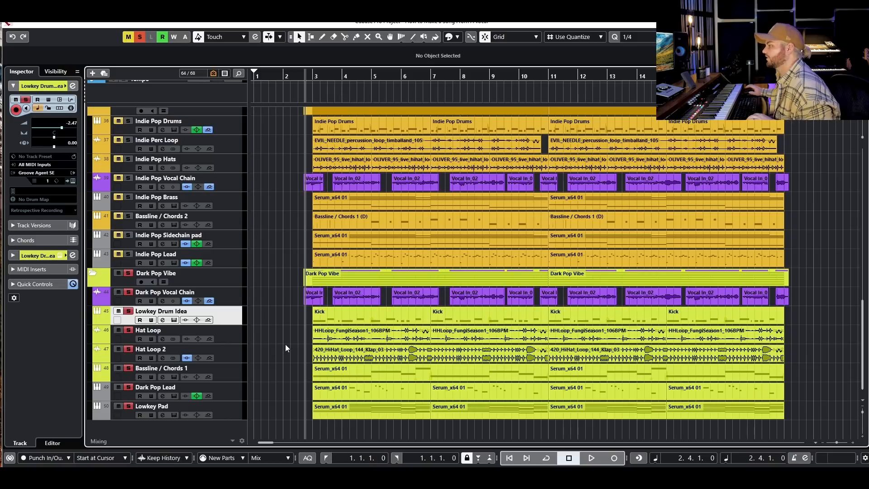
key(space)
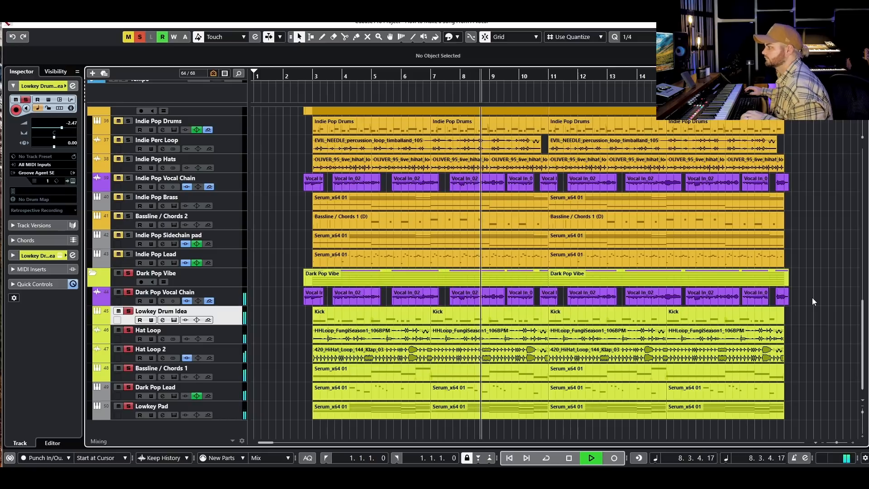
key(space)
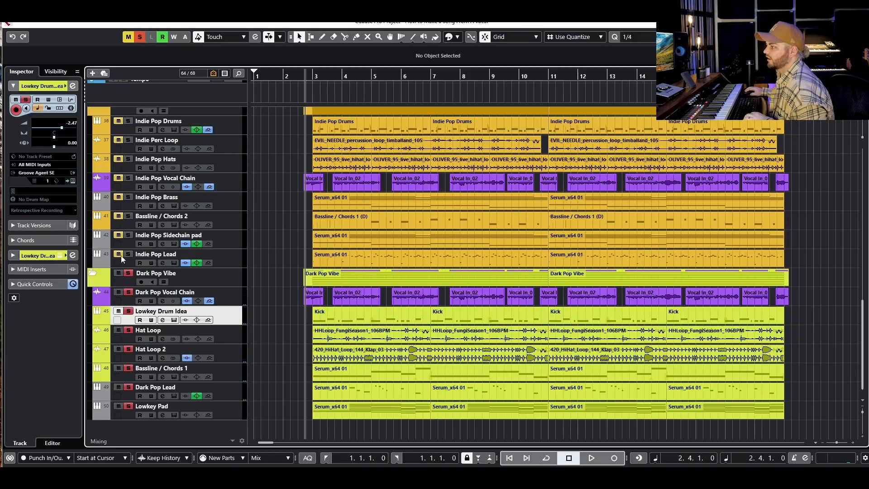
- Move Indie Pop Lead into the Dark Pop Vibe folder below Dark Pop Vocal Chain and play it in place of Dark Pop Lead
drag(202, 257, 221, 305)
key(space)
click(128, 386)
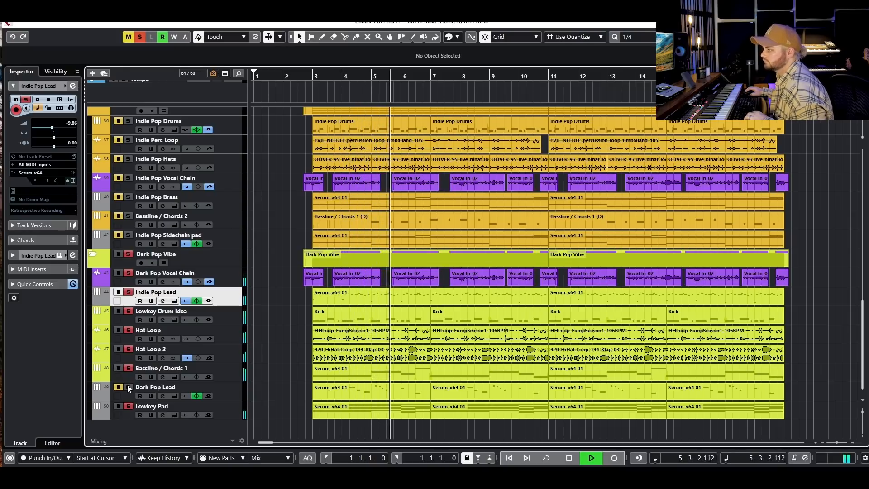
key(space)
- Move Indie Pop Lead back into the Indie Pop Vibe folder below Indie Pop Brass and clear the Dark Pop Vibe solo
drag(235, 301, 199, 233)
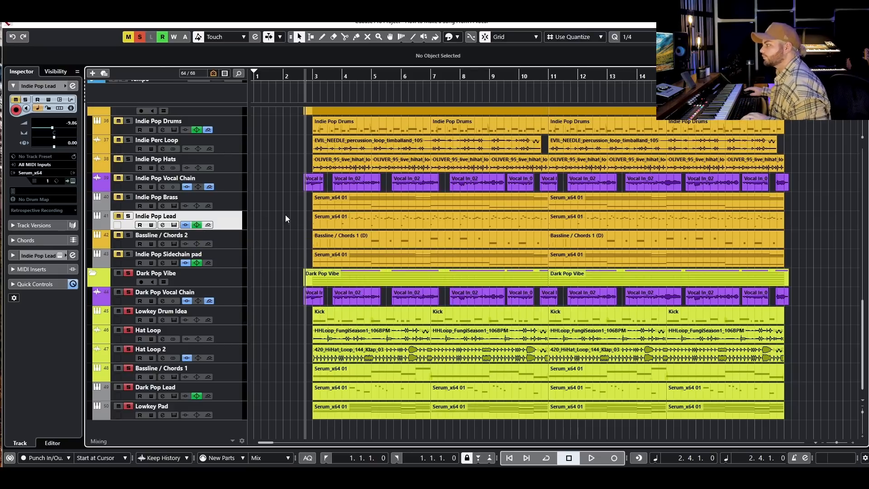
click(130, 281)
click(128, 273)
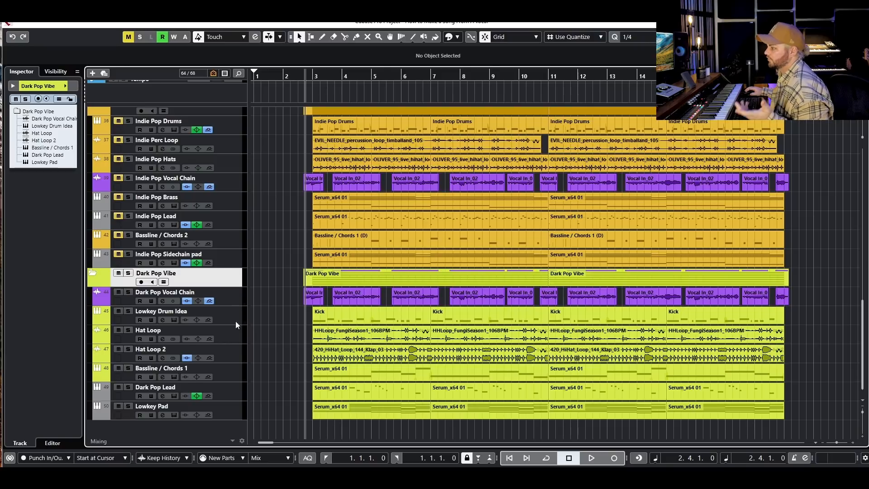
- Try Indie Pop Drums within the Dark Pop Vibe folder during playback, and return the track to the Indie Pop Vibe folder
drag(232, 131, 237, 307)
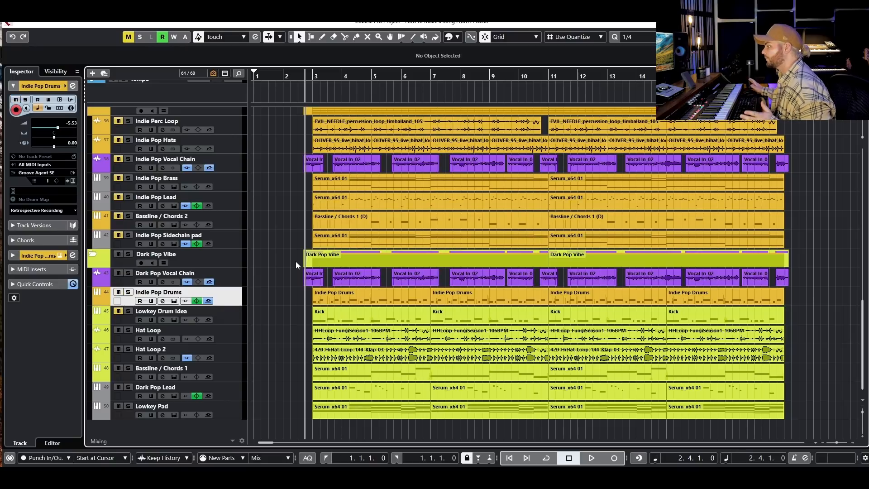
key(space)
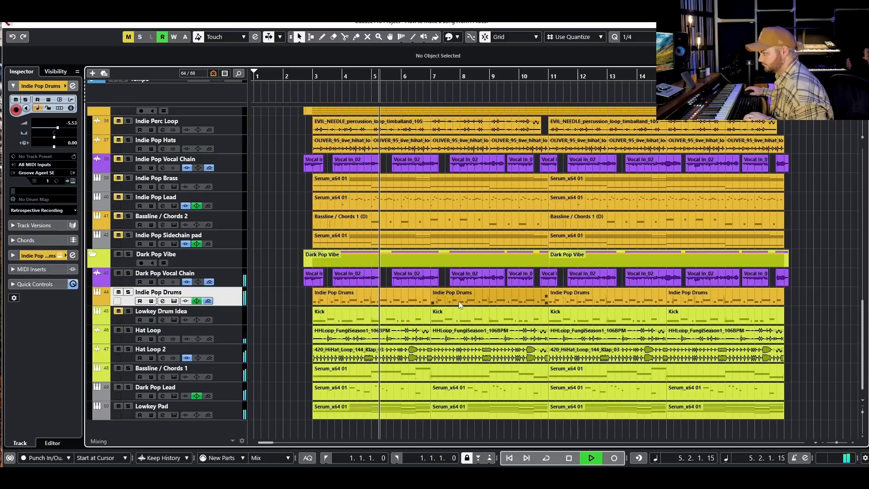
key(space)
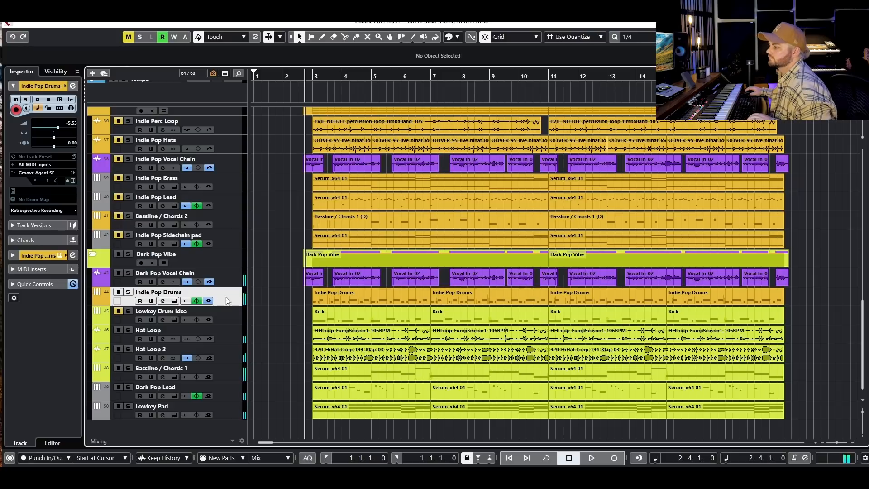
drag(118, 299, 229, 117)
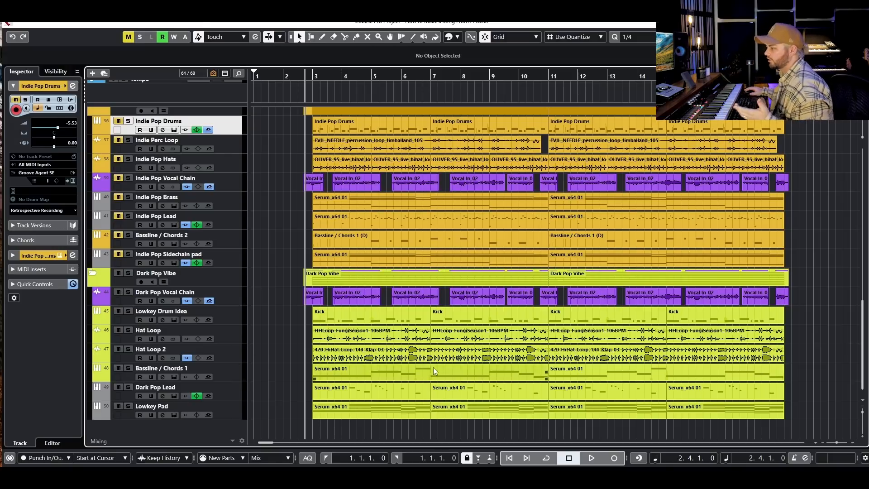
- Switch to the Vocal Idea 01-18-22 document in Google Docs, review the lyrics, and return to the Cubase project
key(alt+Tab)
scroll(392, 345, down, 2)
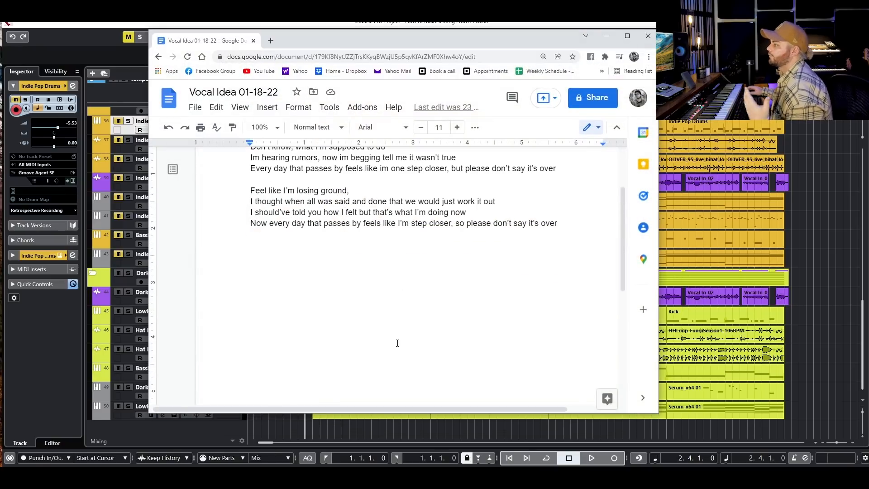
scroll(508, 353, up, 2)
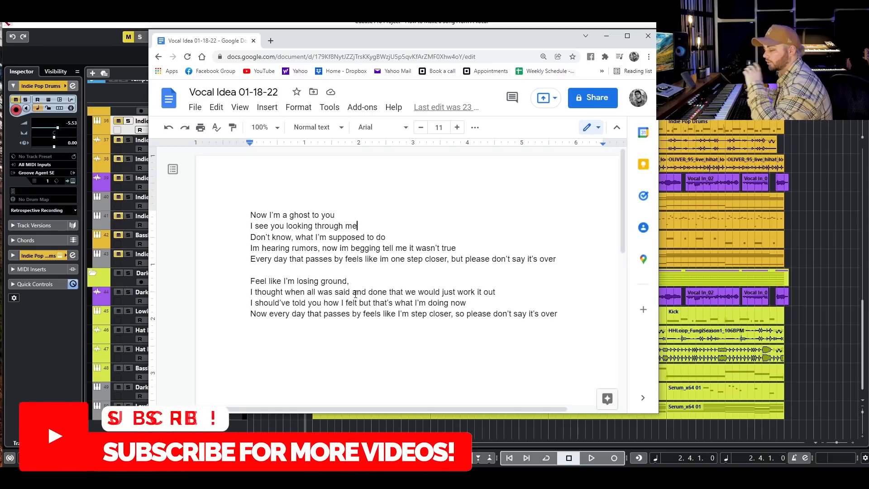
click(606, 36)
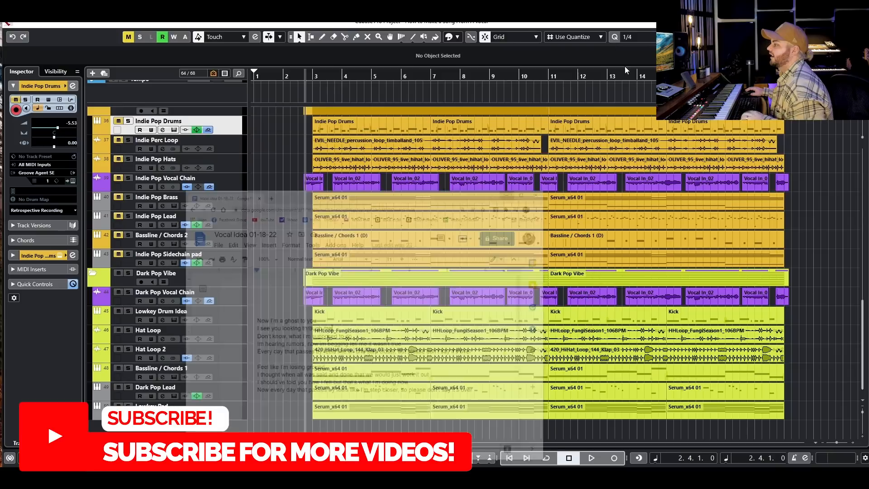
- Move all Dark Pop Vibe parts along the timeline so the instrument parts start at bar 12
key(g)
drag(622, 423, 490, 318)
click(466, 316)
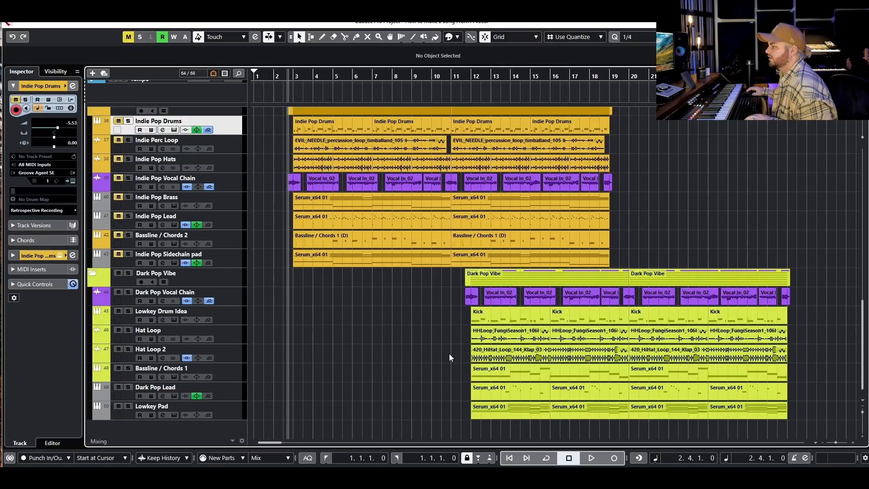
- Copy the first eight bars of Bassline / Chords 1, Dark Pop Lead and Lowkey Pad to bar 3 as an intro
drag(462, 374, 525, 422)
drag(452, 384, 489, 380)
drag(461, 375, 561, 411)
key(ctrl+c)
click(222, 368)
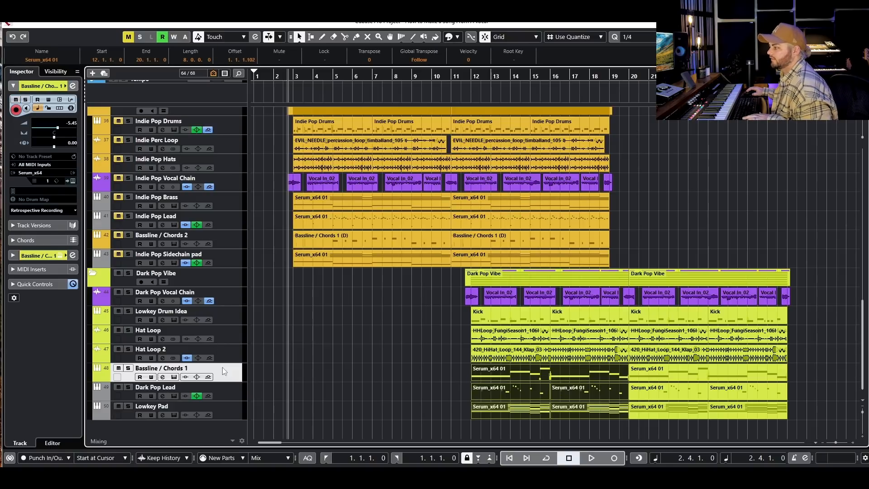
key(ctrl+v)
drag(301, 376, 306, 377)
- Move the main Dark Pop Vibe section to start at bar 11, directly after the copied intro, and play from just before bar 3
scroll(307, 376, up, 3)
scroll(703, 423, down, 4)
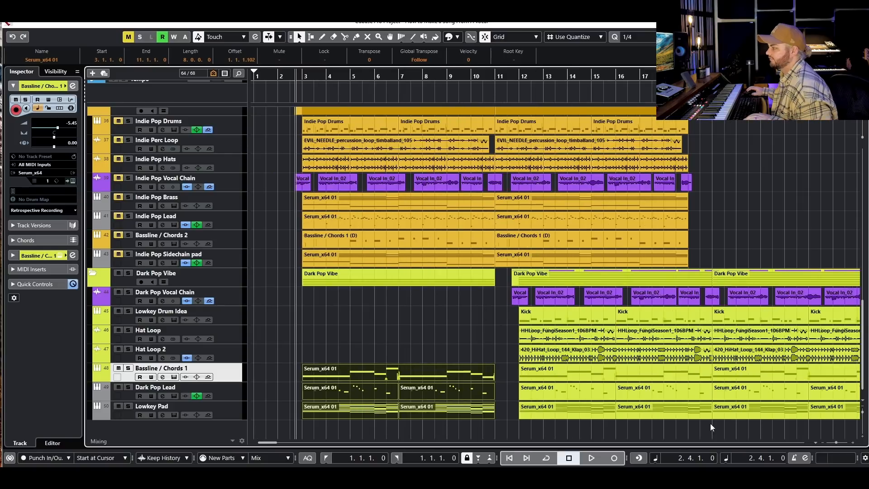
drag(706, 424, 427, 311)
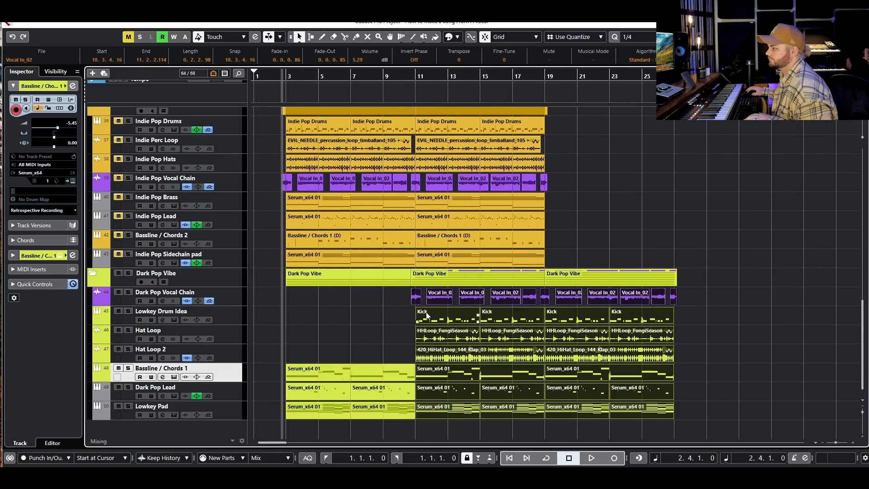
click(297, 346)
key(space)
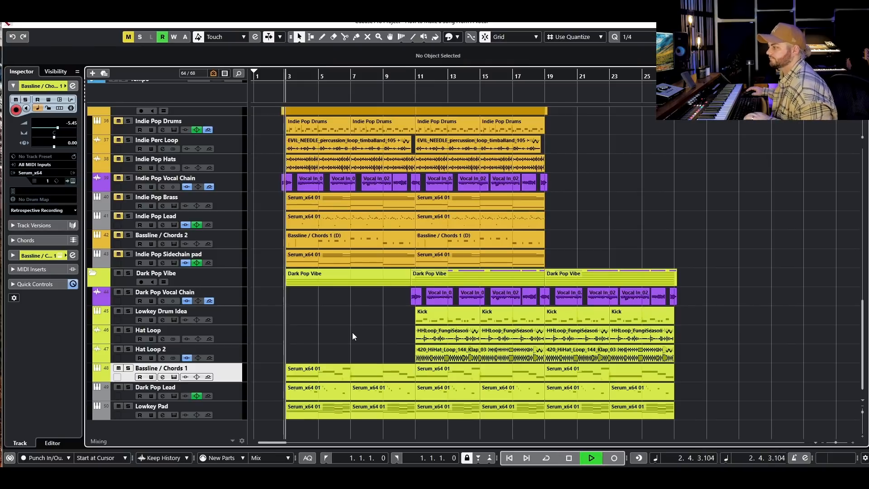
- Move the Dark Pop Vocal Chain clips eight bars earlier to cover the intro, and play from just before bar 3
key(g)
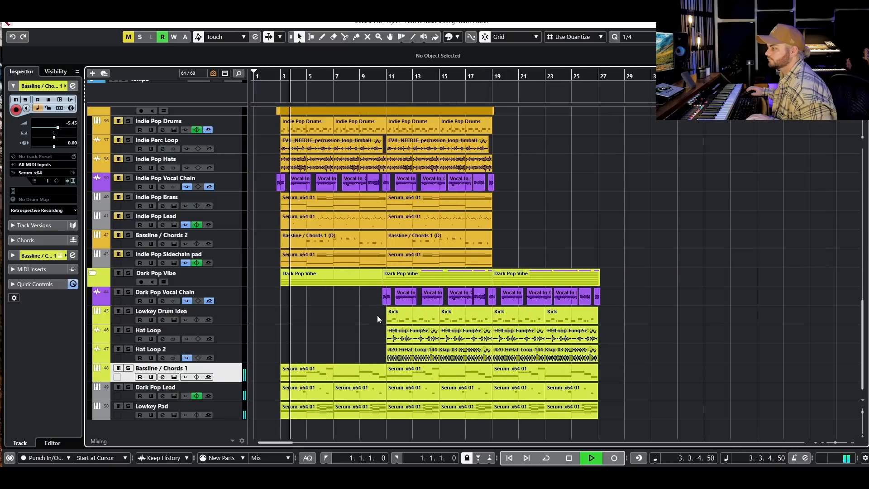
key(space)
key(h)
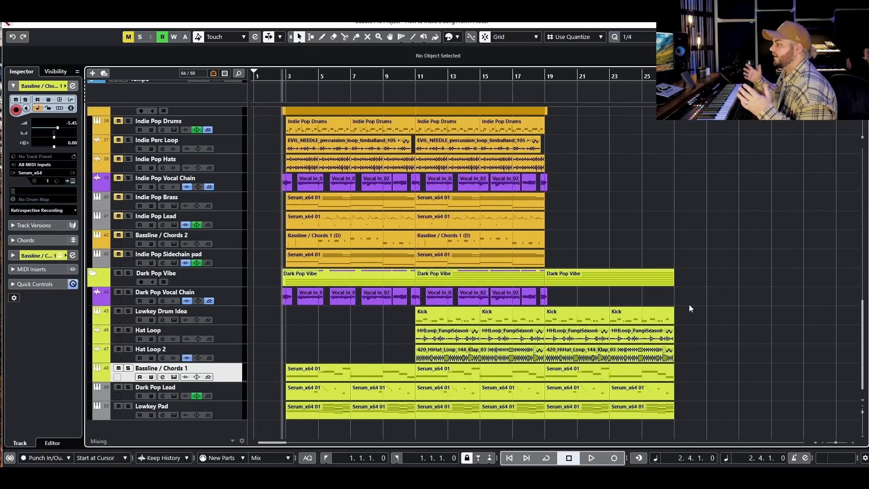
key(space)
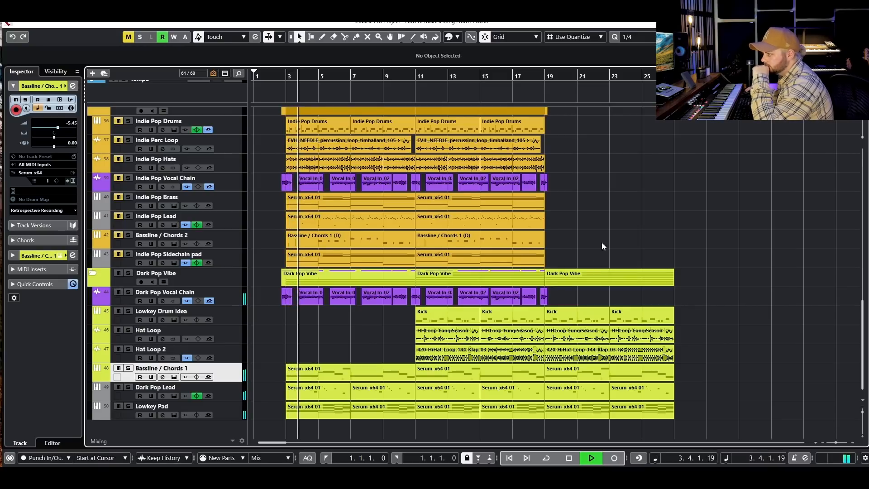
key(space)
- Play the transition from just before bar 11 and delete the leftover Dark Pop drum and instrument parts from bar 19 onward
click(411, 89)
key(space)
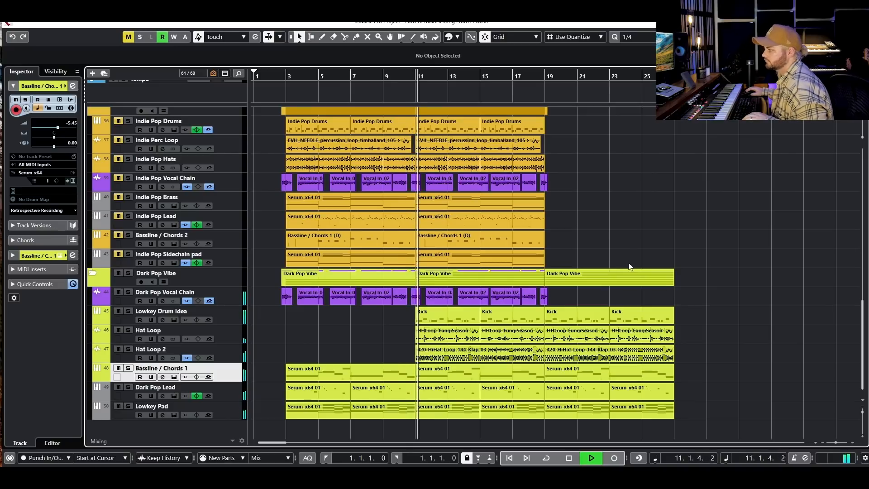
drag(703, 307, 558, 431)
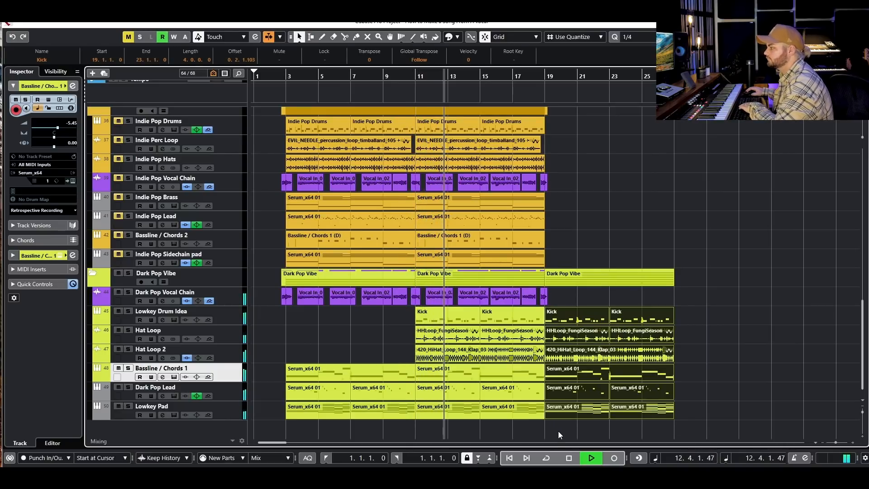
key(Delete)
key(space)
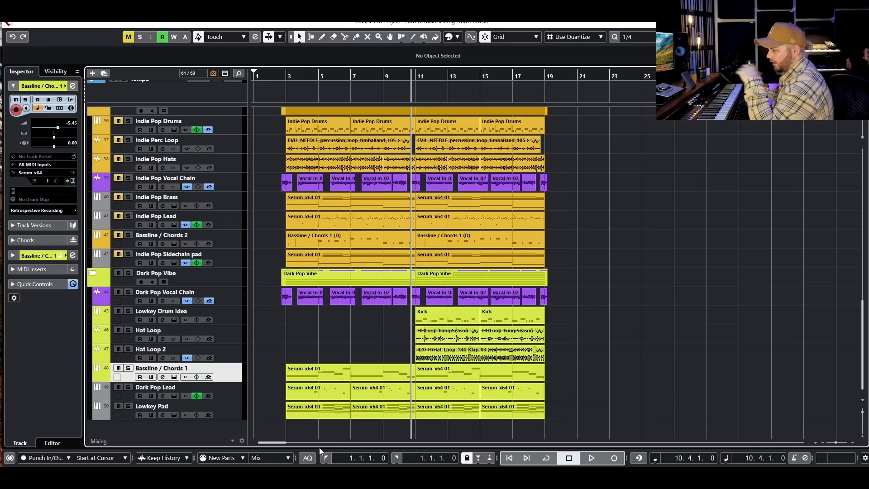
- Check the lyrics in the Vocal Idea 01-18-22 document in Google Docs and return to the Dark Pop parts in Cubase
key(alt+Tab)
click(556, 321)
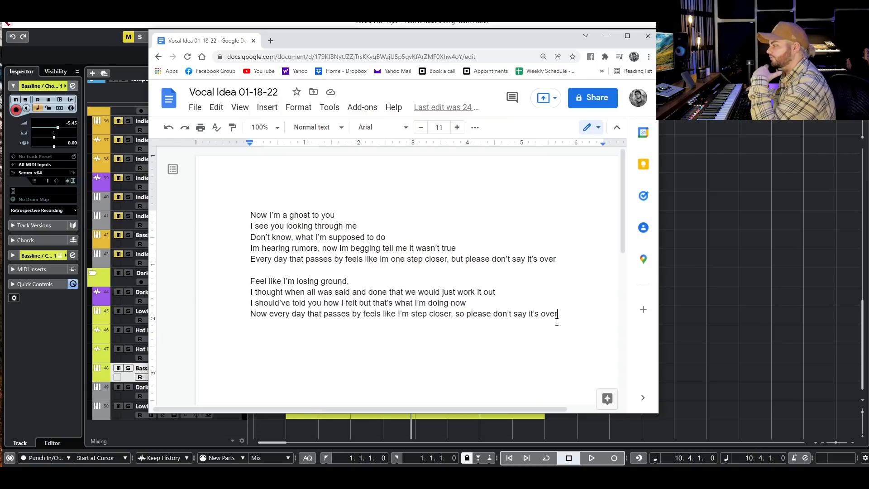
click(753, 326)
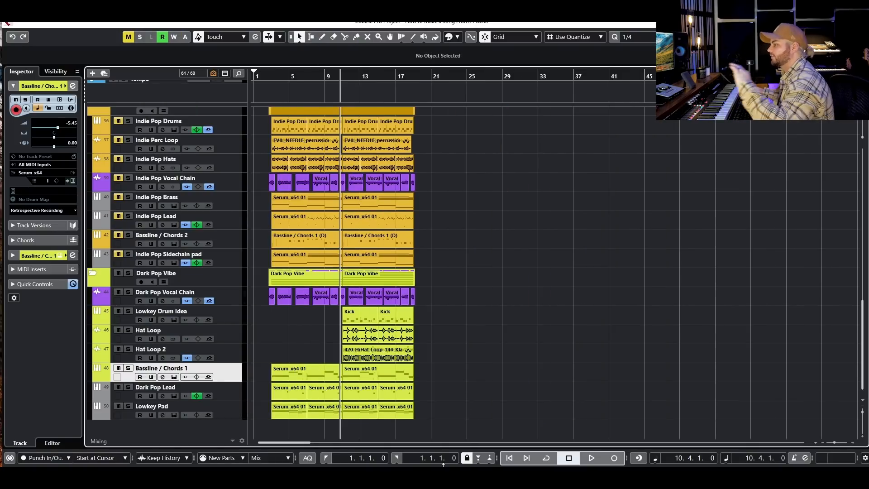
drag(425, 419, 200, 349)
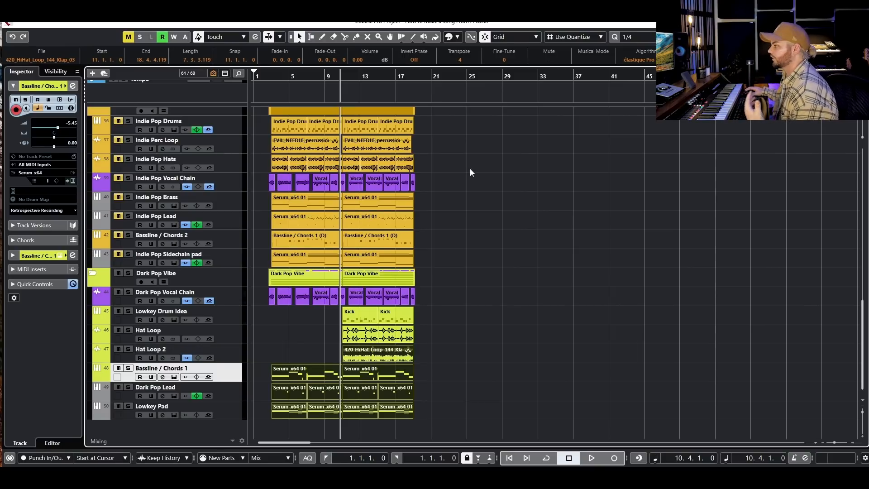
click(484, 189)
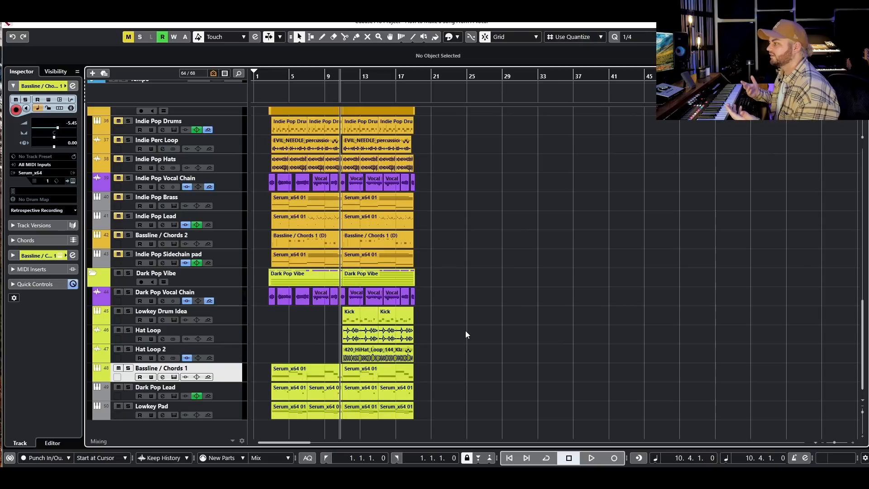
- Solo the Dark Pop Vocal Chain track and listen to the vocal alone from just before bar 3
click(128, 292)
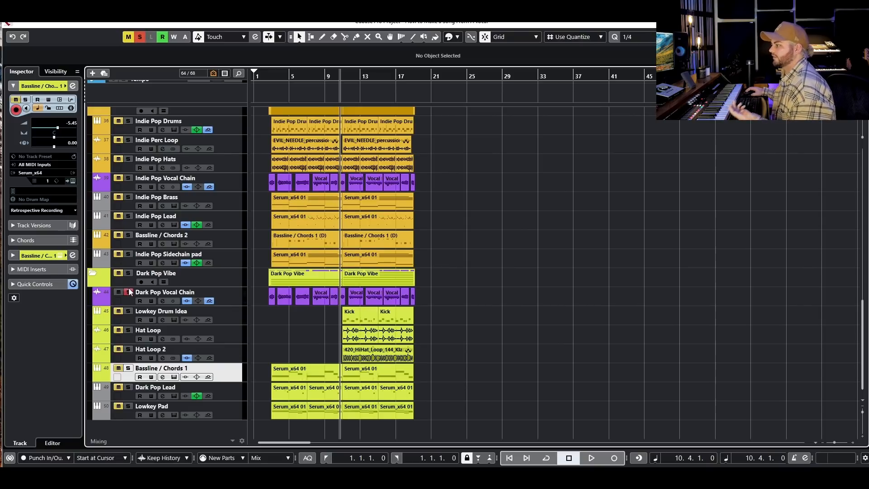
click(270, 73)
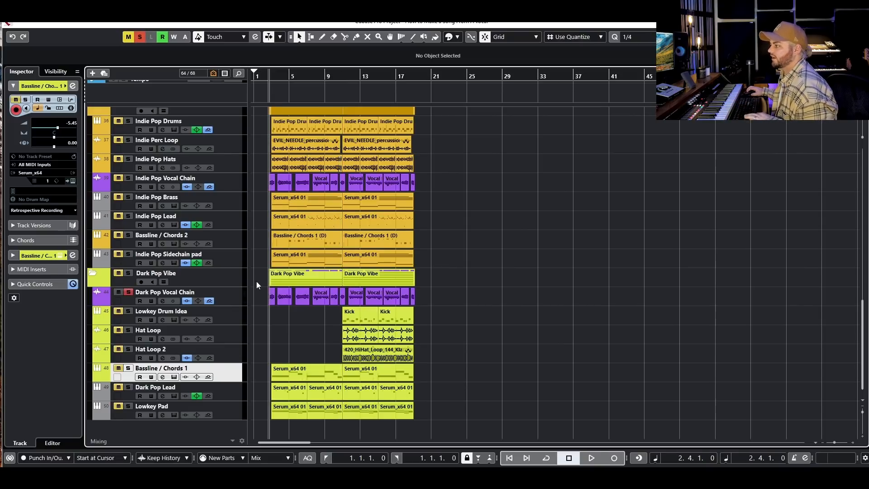
key(space)
key(h)
key(h)
key(h)
key(g)
key(g)
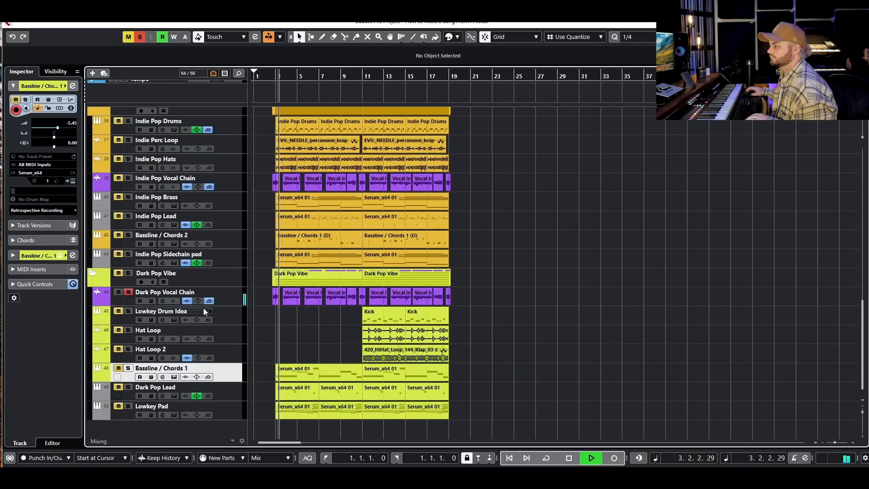
key(space)
- Unsolo the Dark Pop Vocal Chain and play the intro from just before bar 3 with all Dark Pop instruments
click(129, 292)
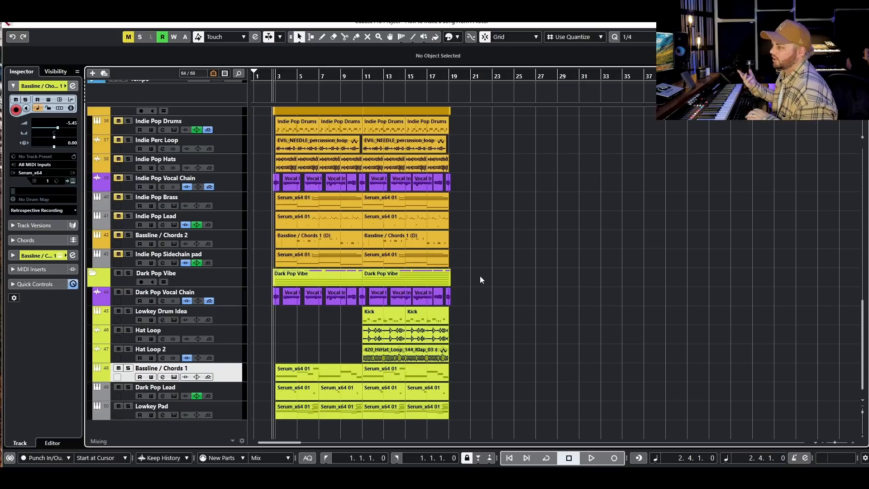
key(space)
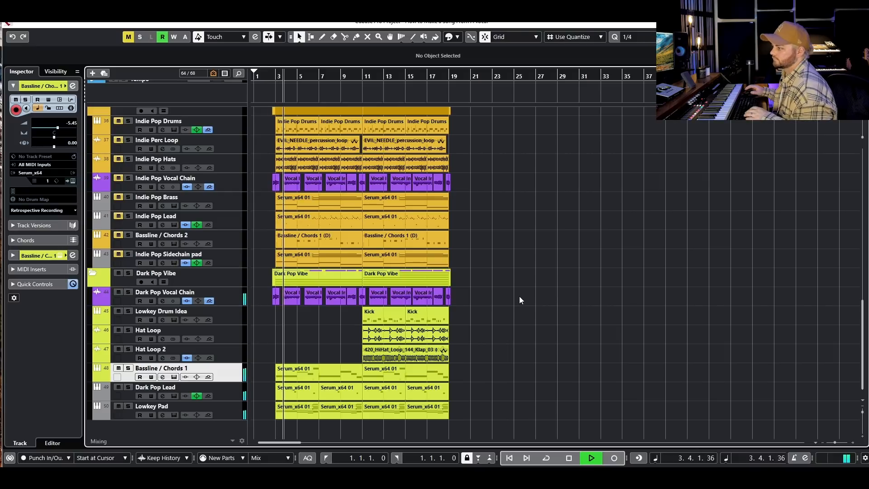
key(space)
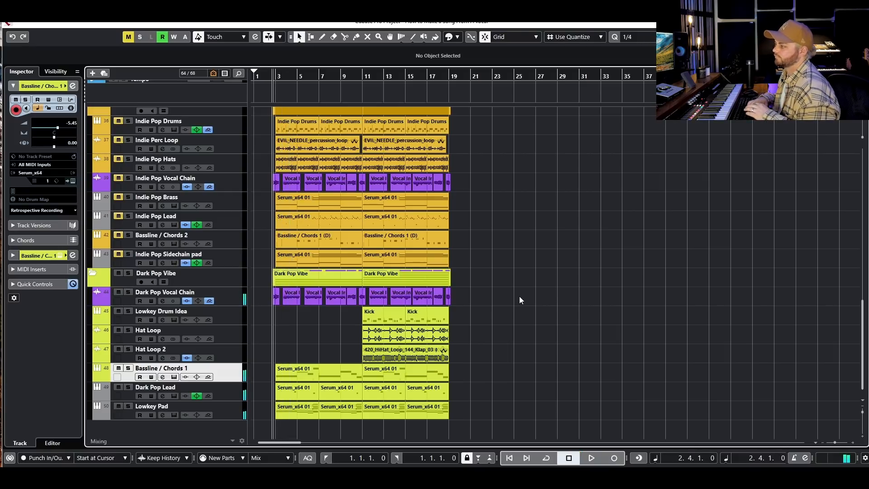